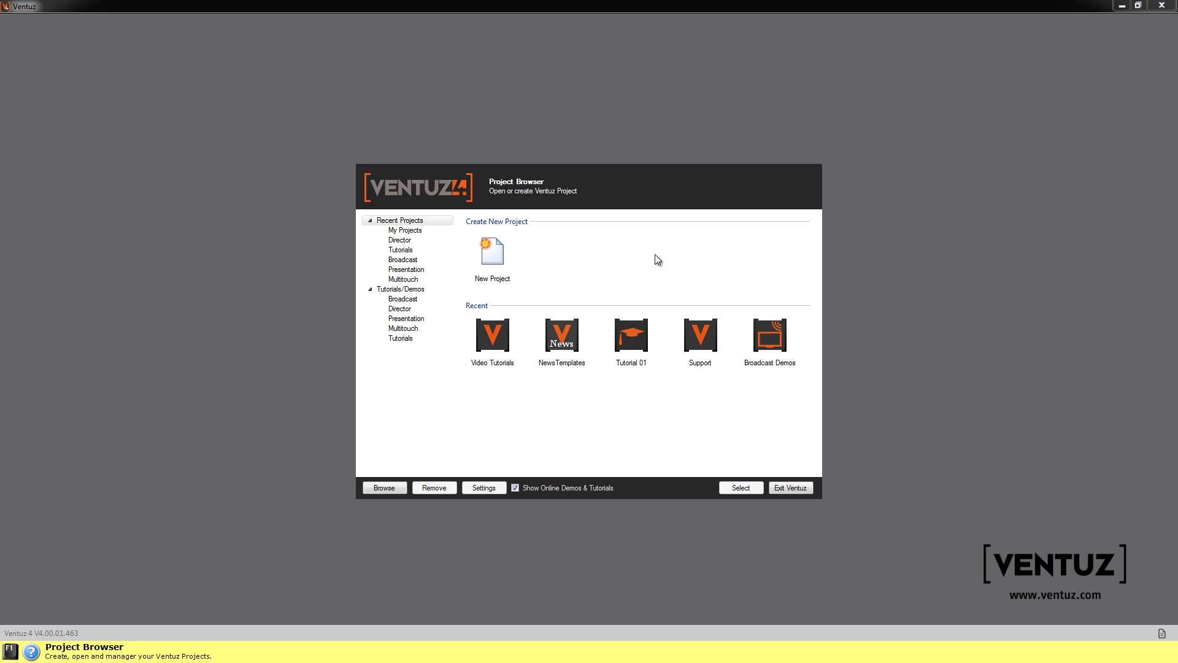
Enable Show Online Demos & Tutorials and open the Tutorial 02 project.
click(413, 290)
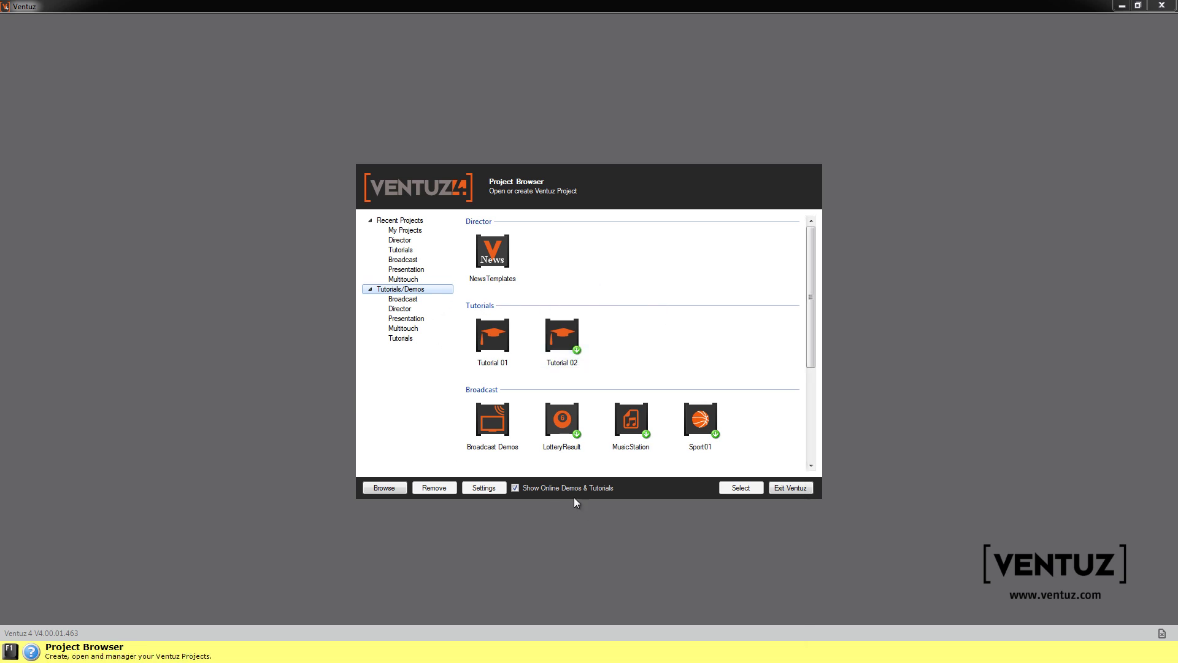
key(Return)
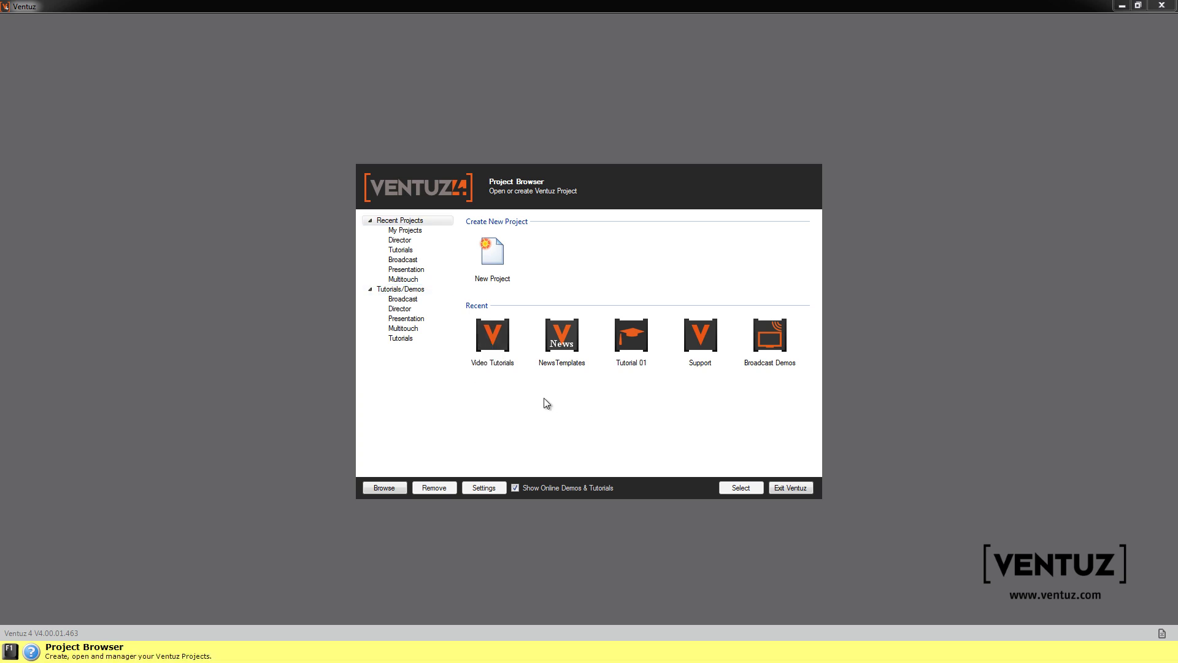
click(410, 291)
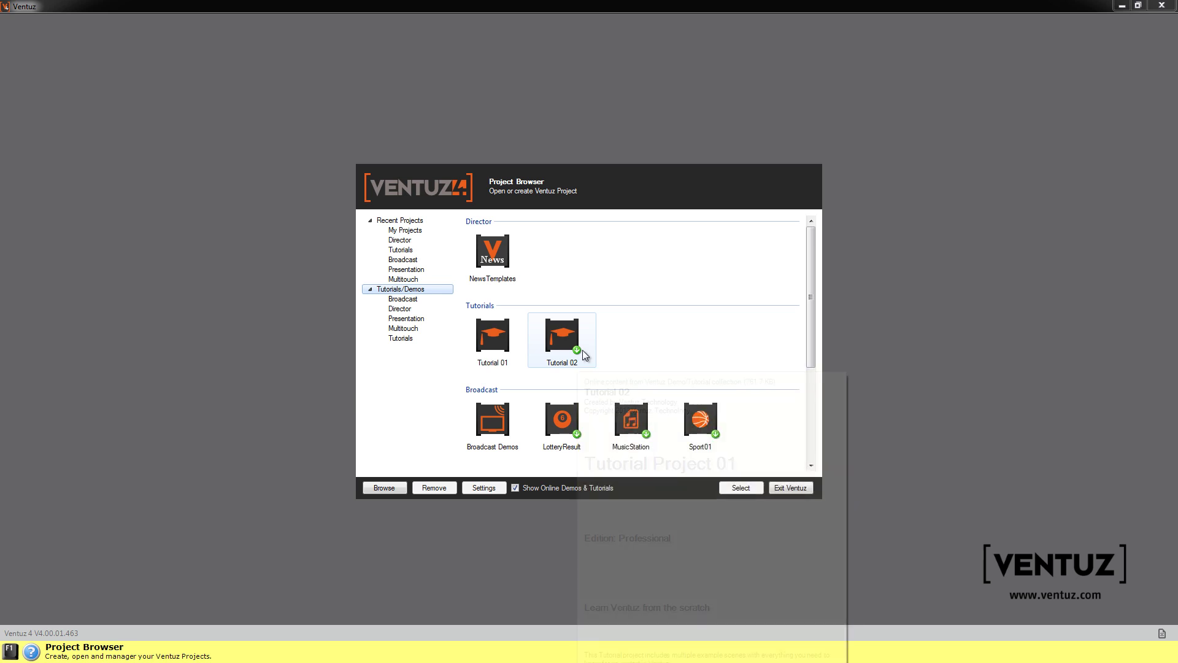
double_click(556, 343)
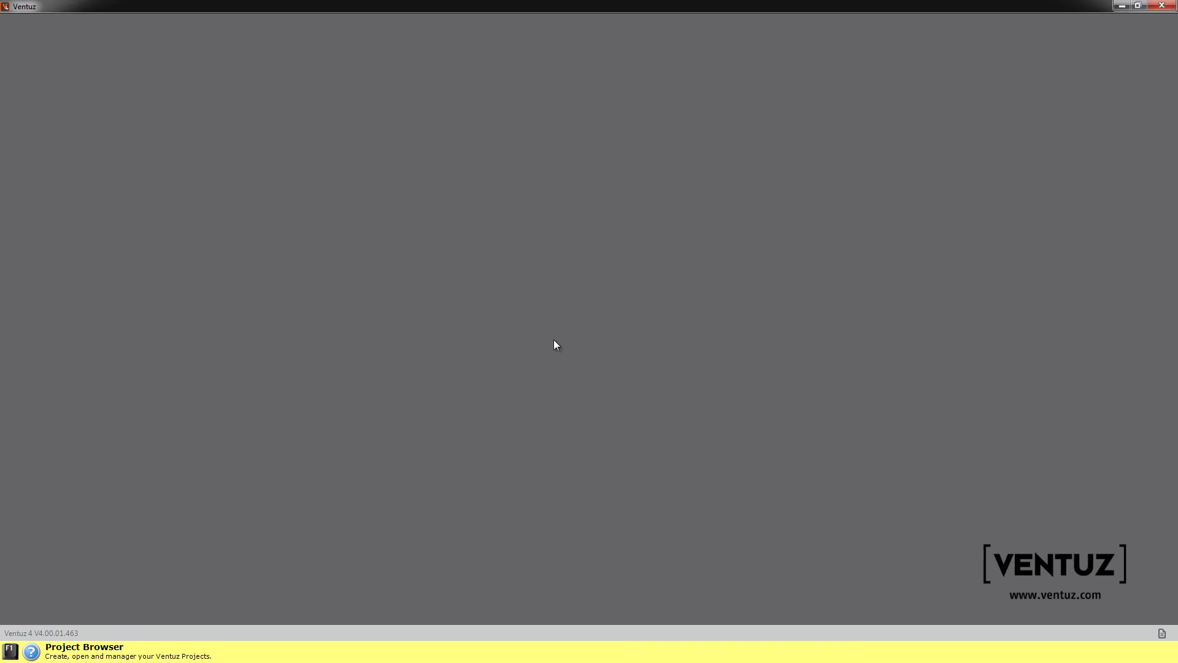
Use Change Project from the V menu to leave Tutorial 02, dismissing the project error.
click(657, 374)
click(1146, 27)
click(1137, 75)
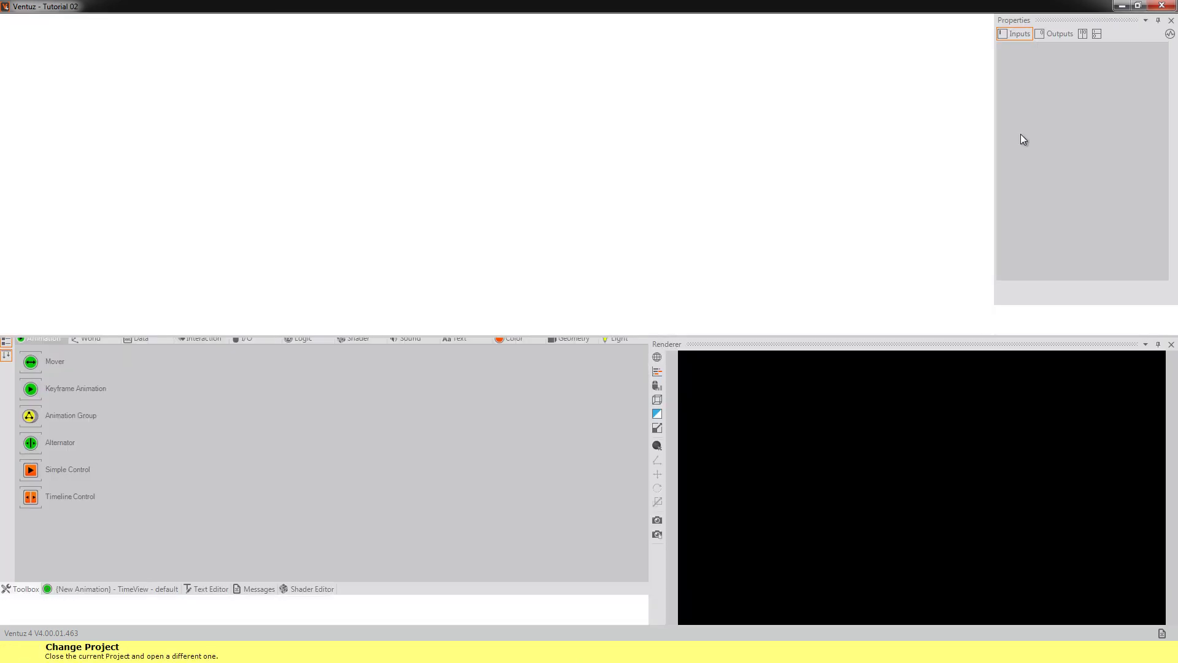
click(668, 347)
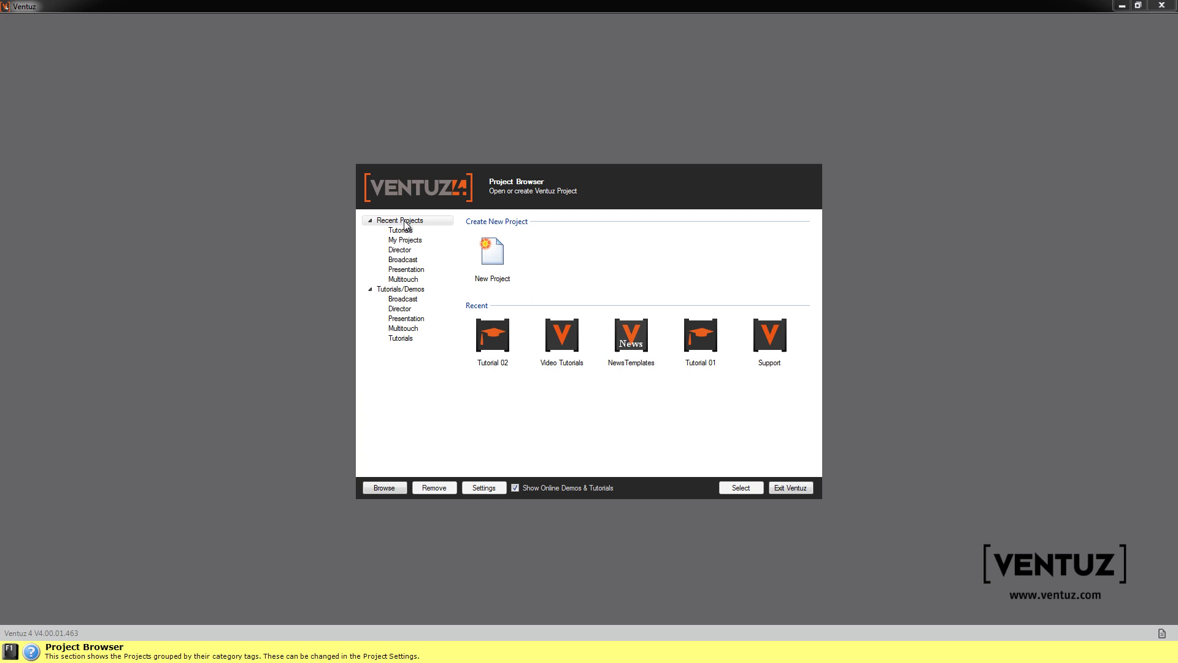
Start a new project and replace its name with 'tutorial'.
double_click(491, 276)
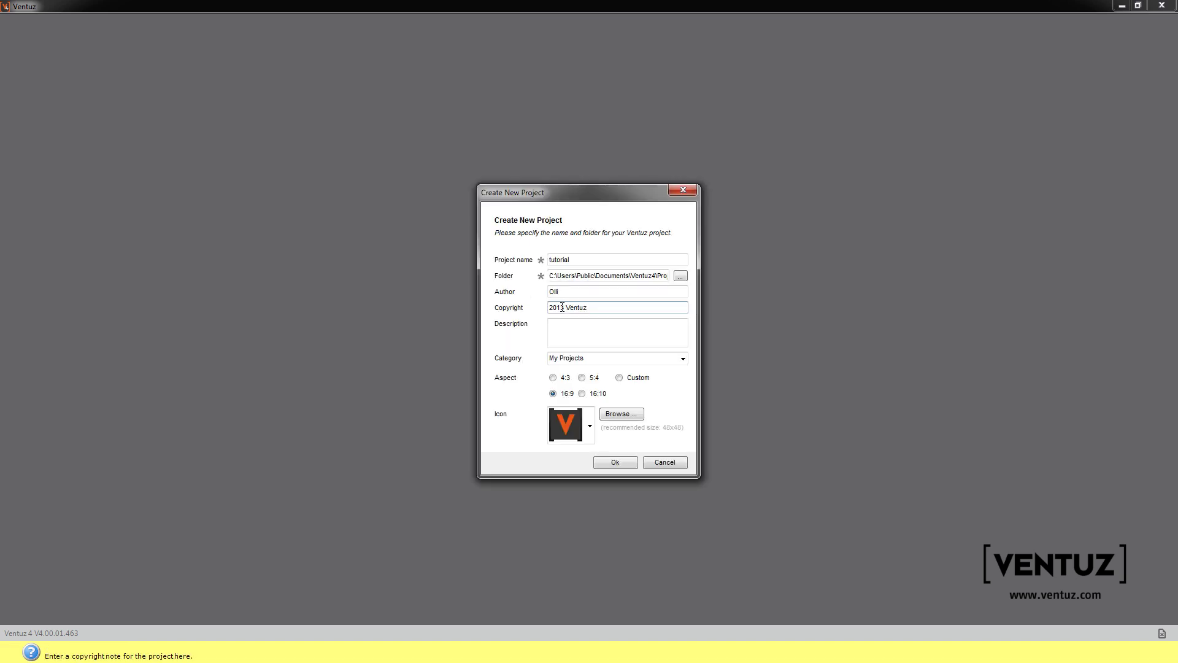
double_click(582, 261)
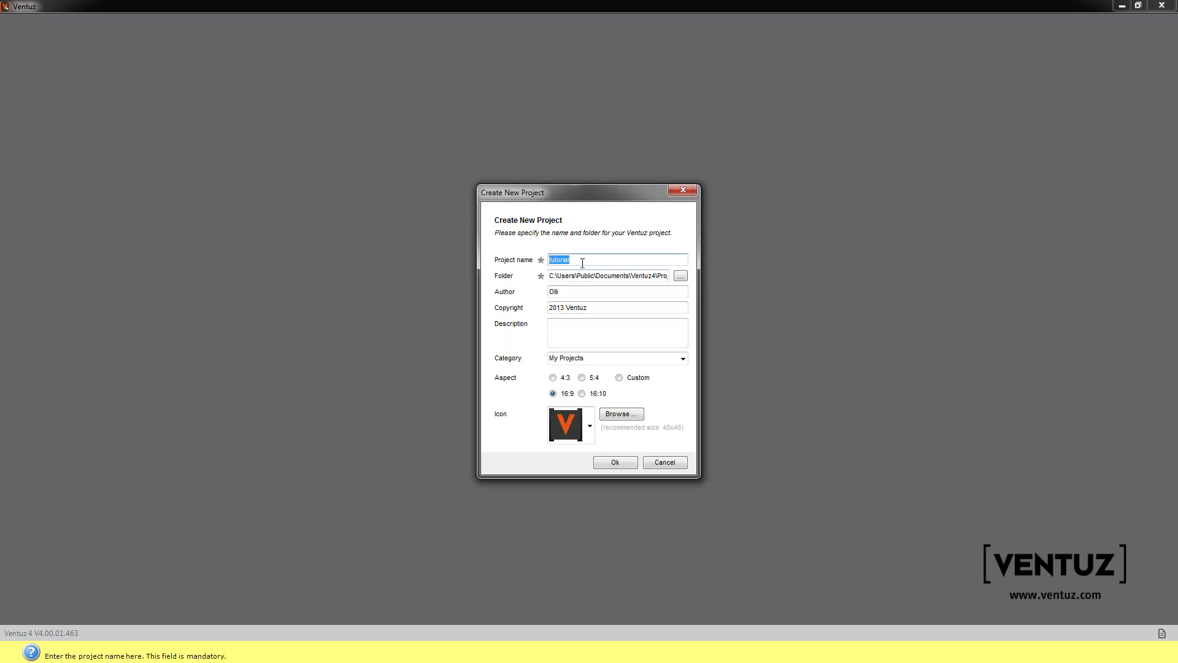
key(BackSpace)
text(tutoria)
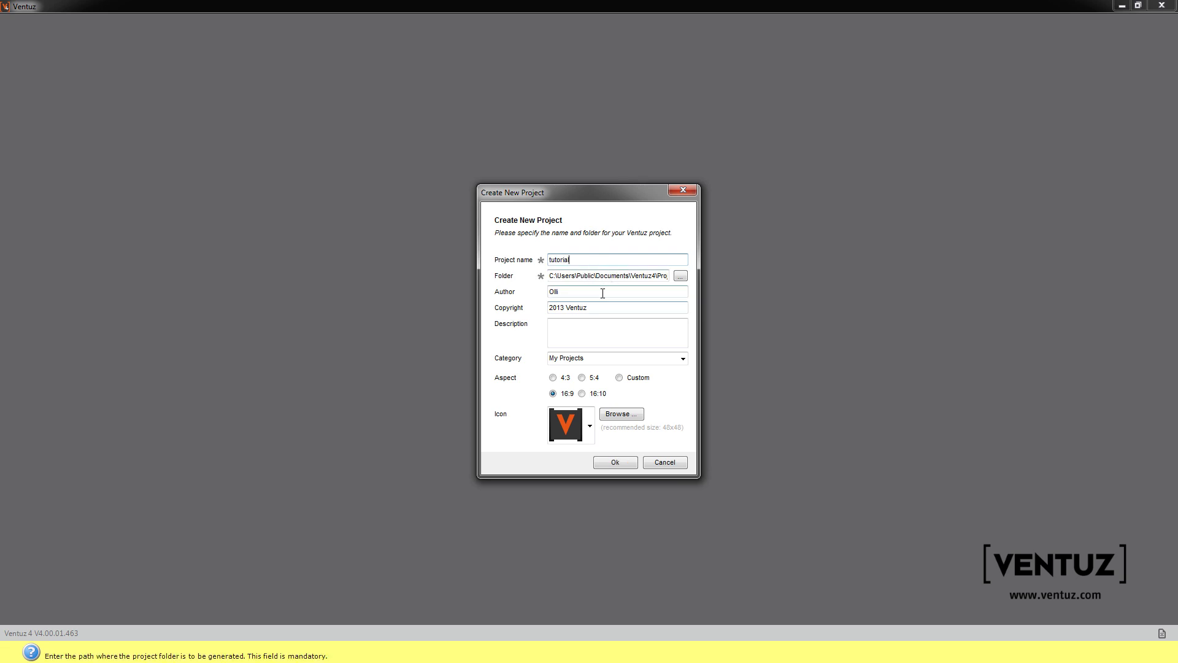
click(601, 337)
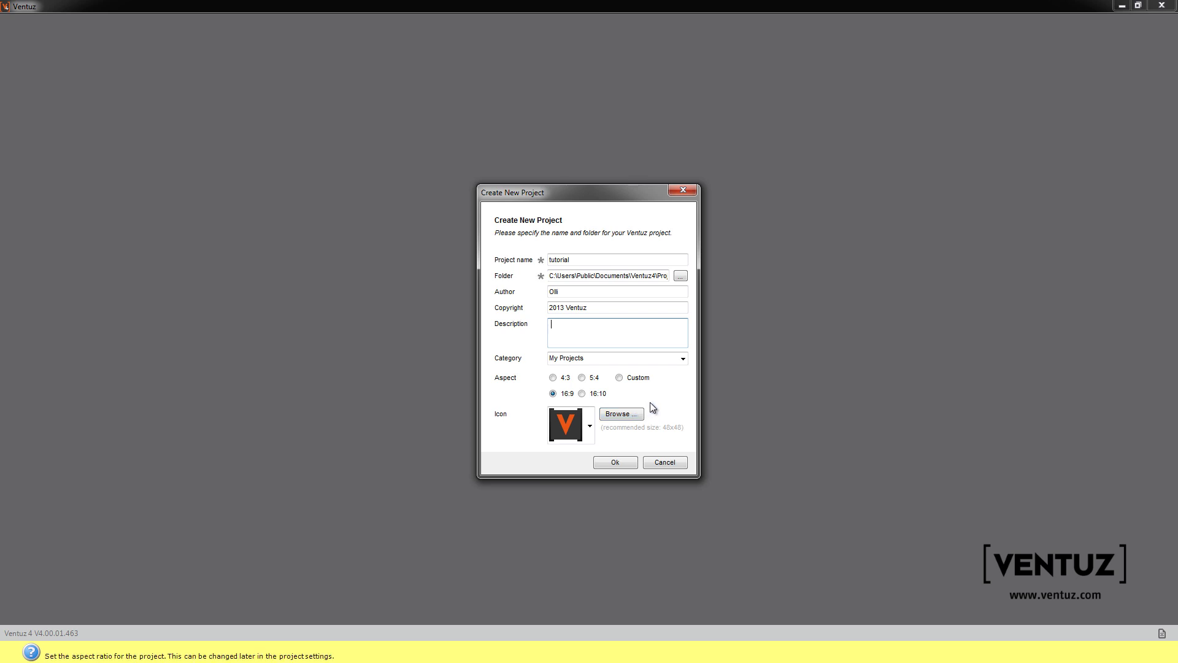
Keep the My Projects category and orange V icon, then create the project.
click(686, 359)
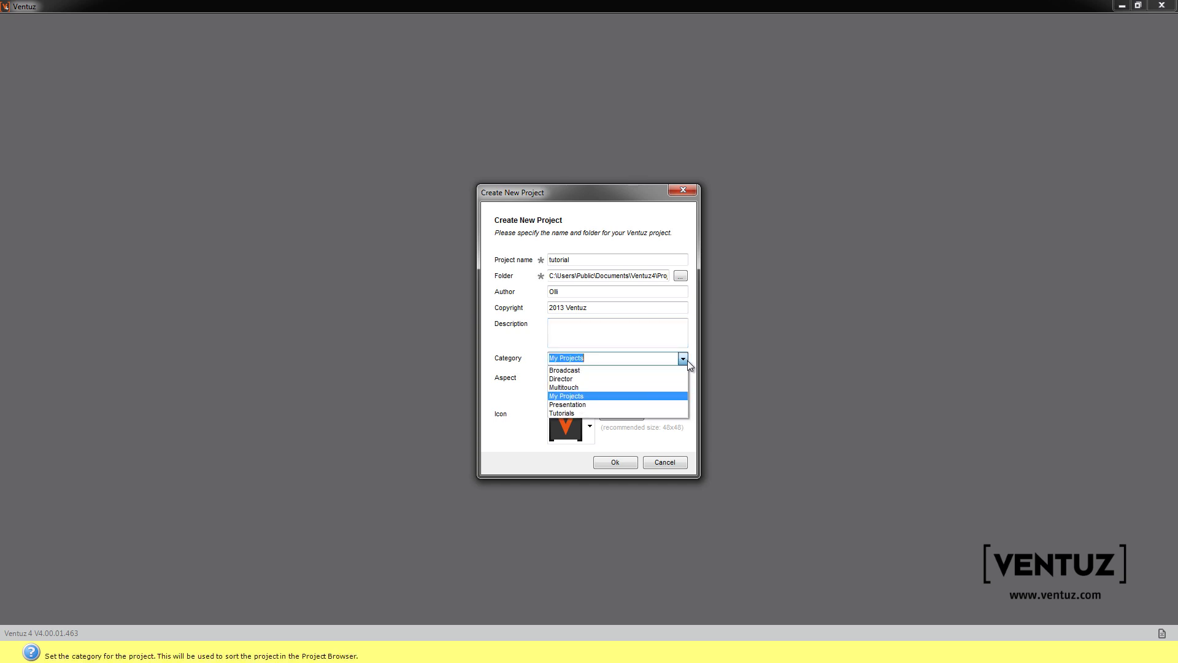
click(687, 359)
click(589, 426)
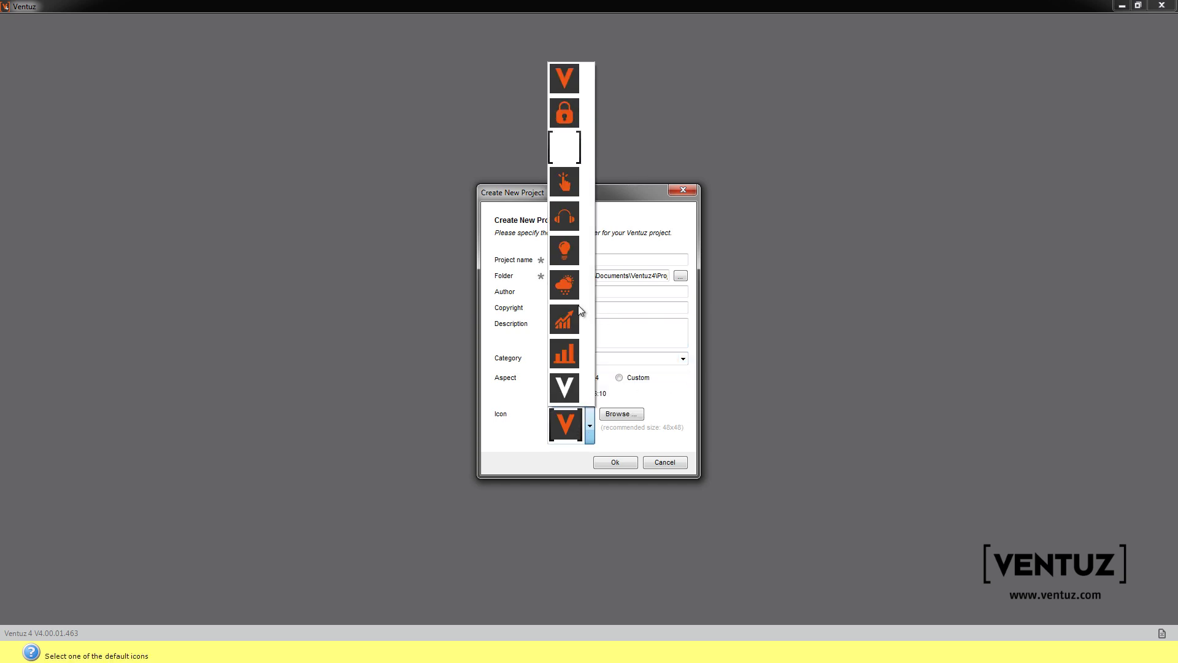
click(591, 437)
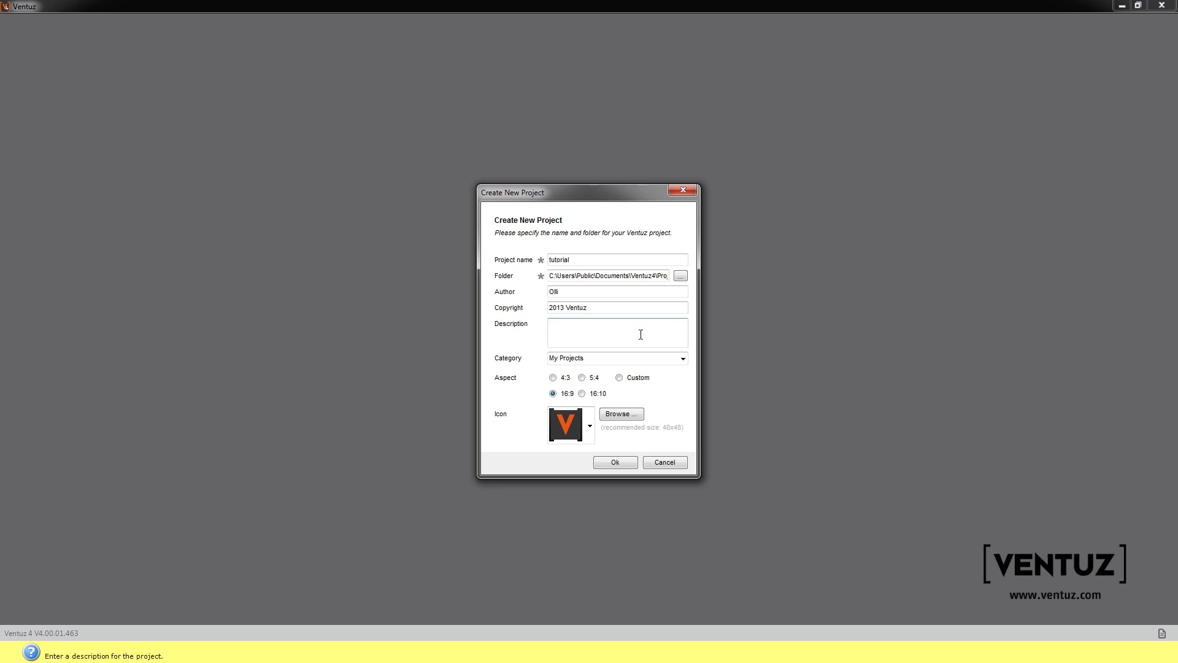
click(614, 462)
In Project Properties > Graphics > Format, set Render Size to 1920 x 1080 HD 1080p and apply.
click(1146, 29)
click(1128, 49)
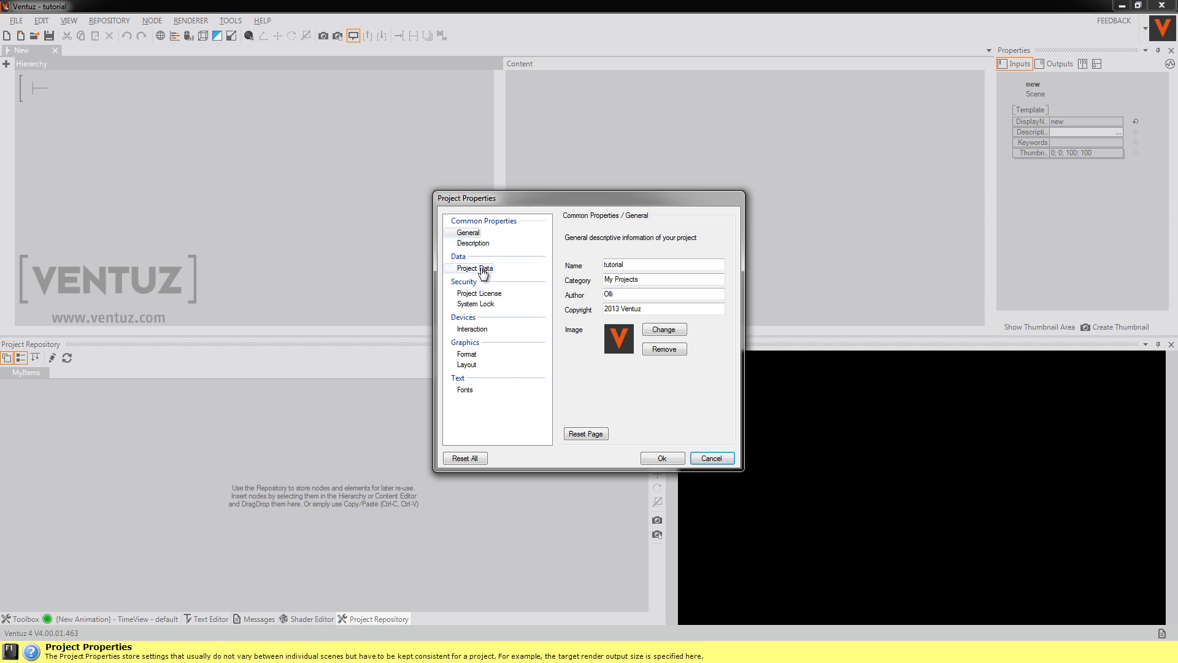
click(481, 294)
click(485, 305)
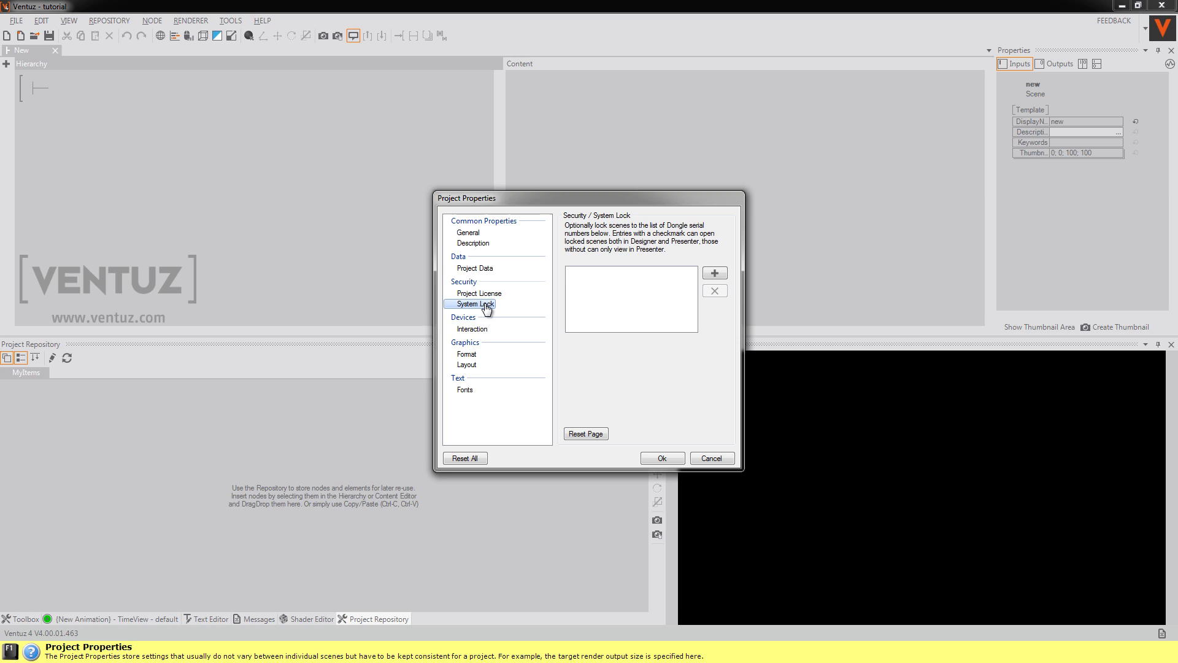
click(468, 354)
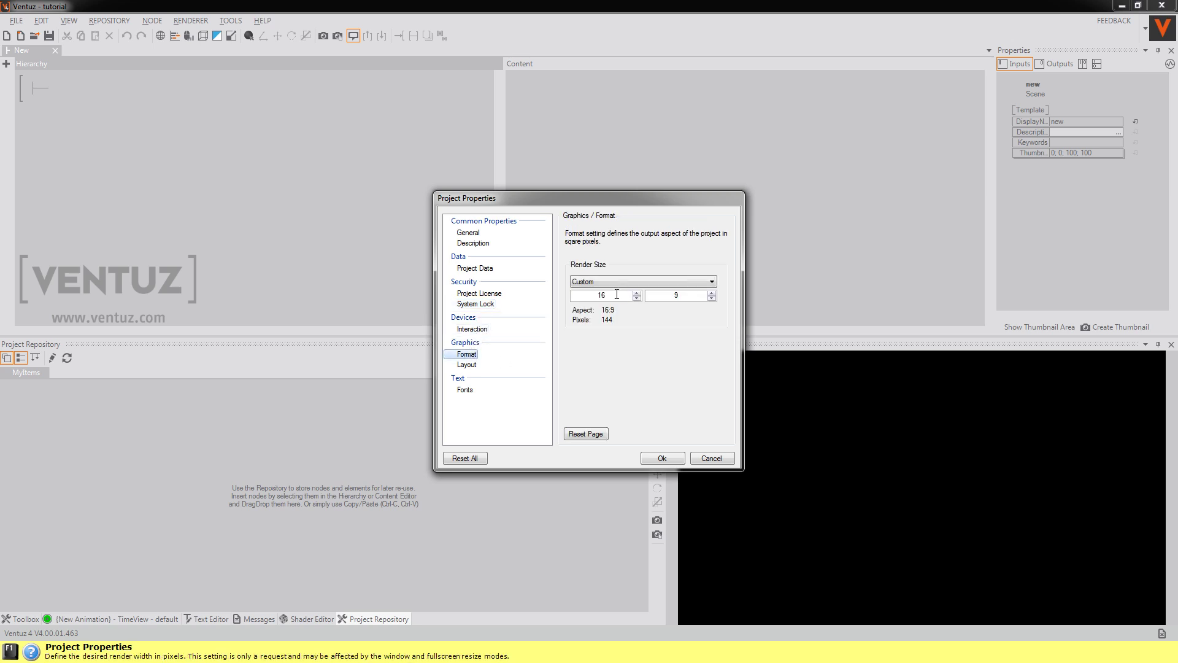
click(650, 283)
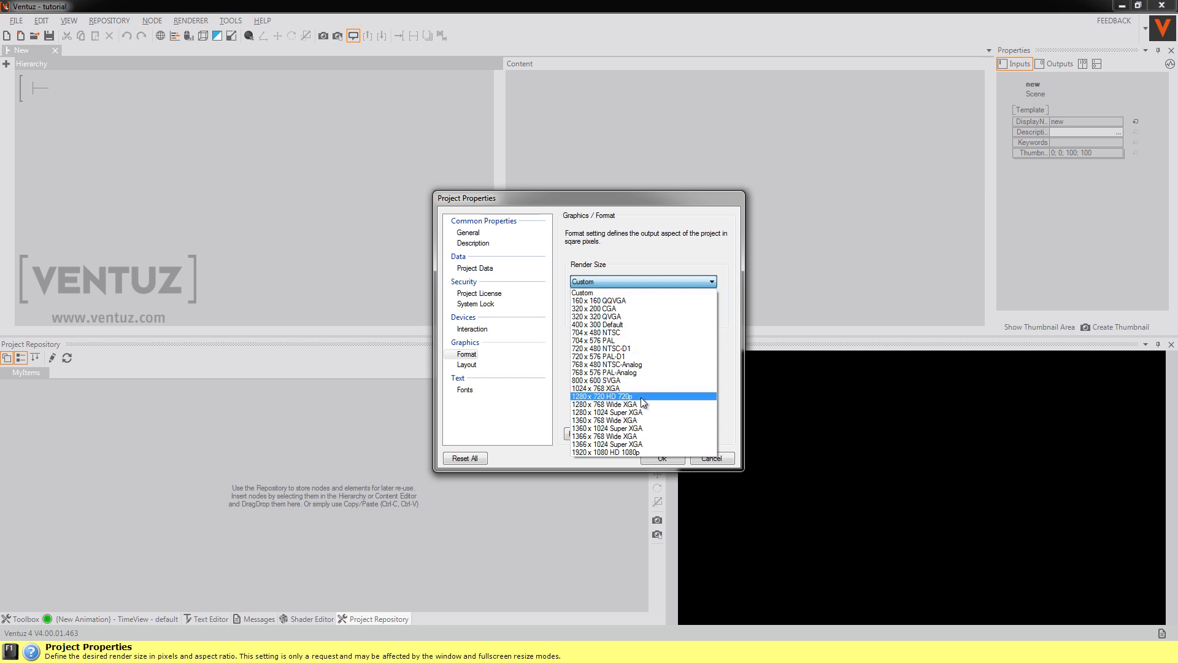
click(637, 452)
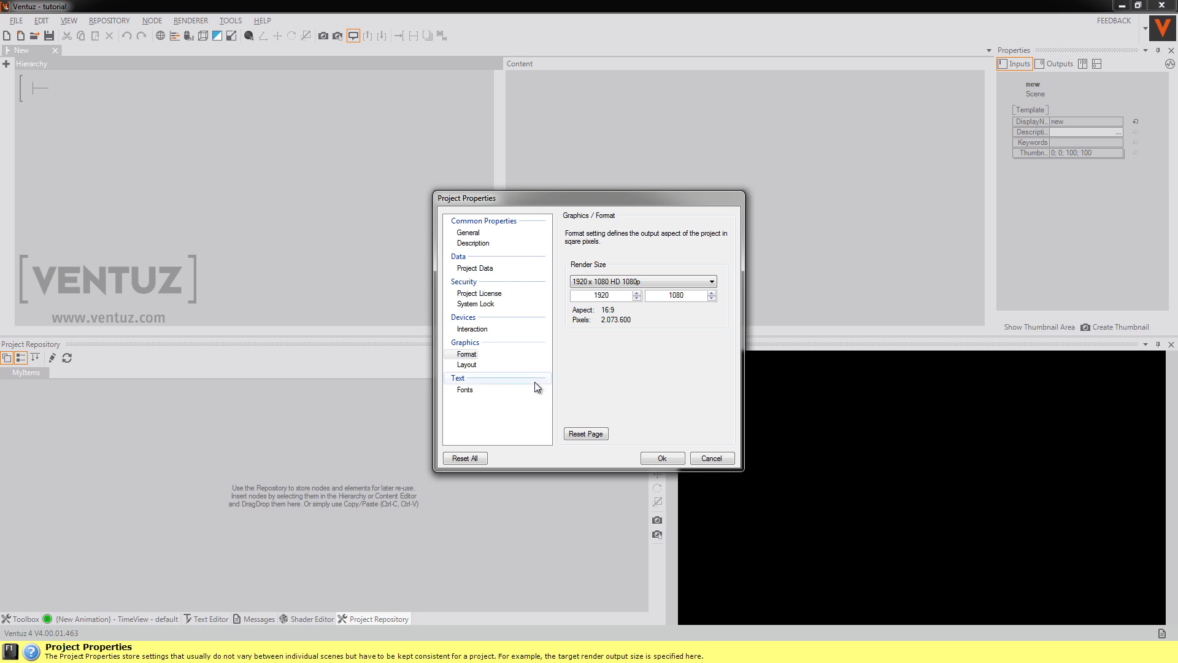
click(468, 365)
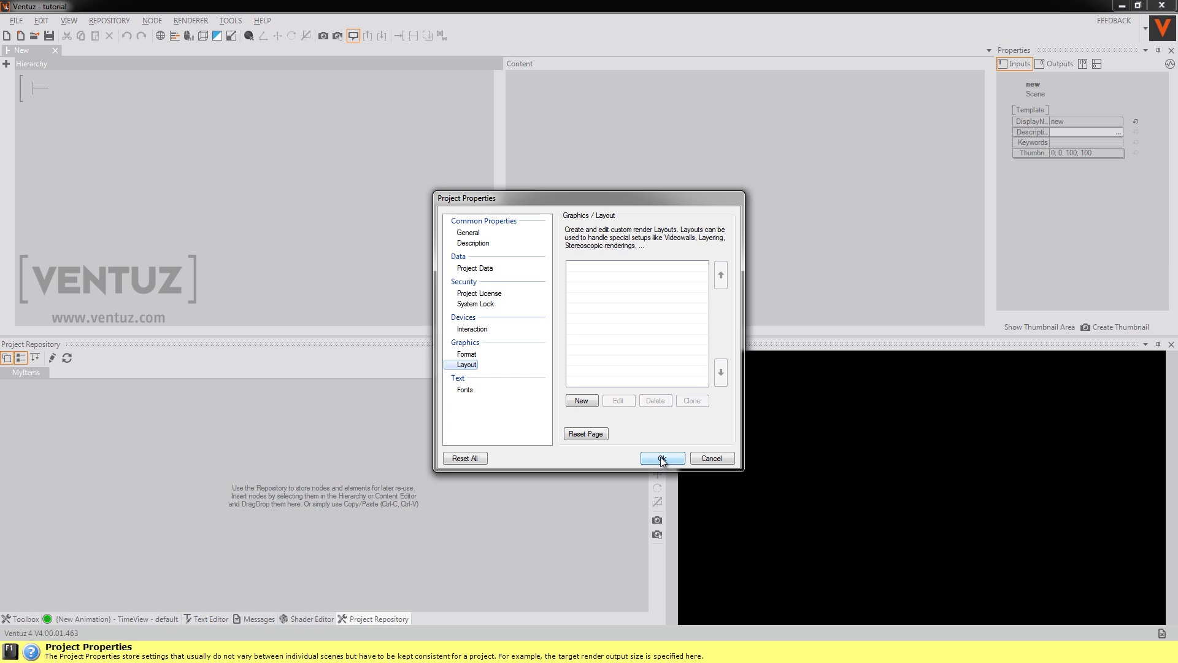
click(467, 354)
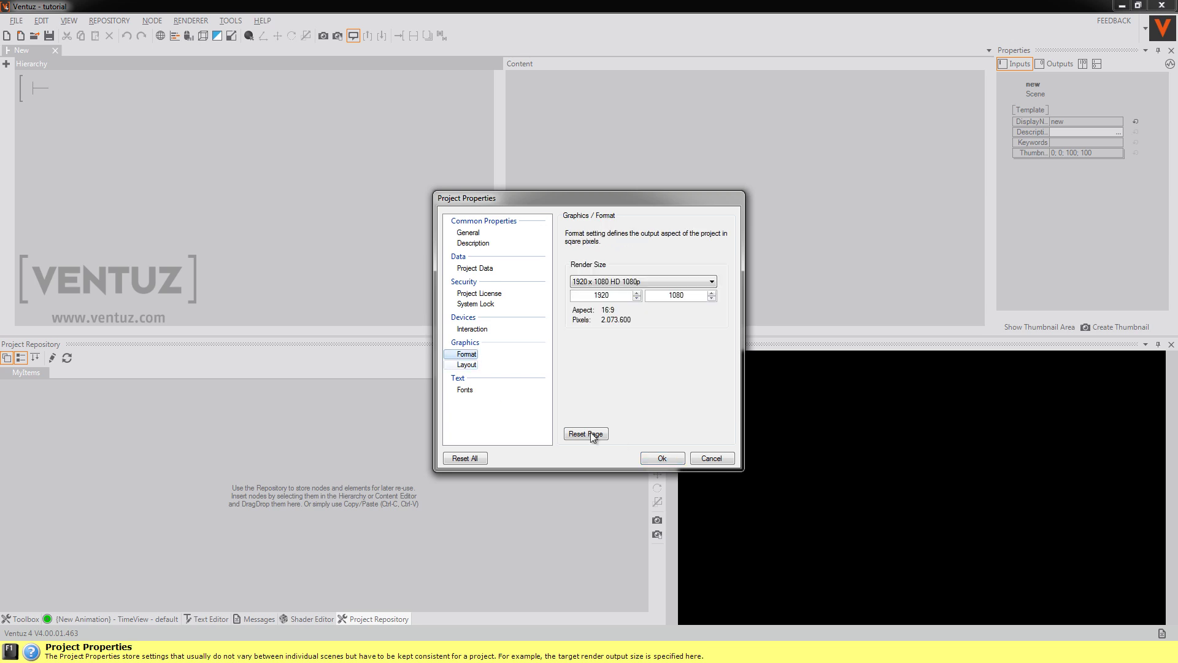
click(662, 459)
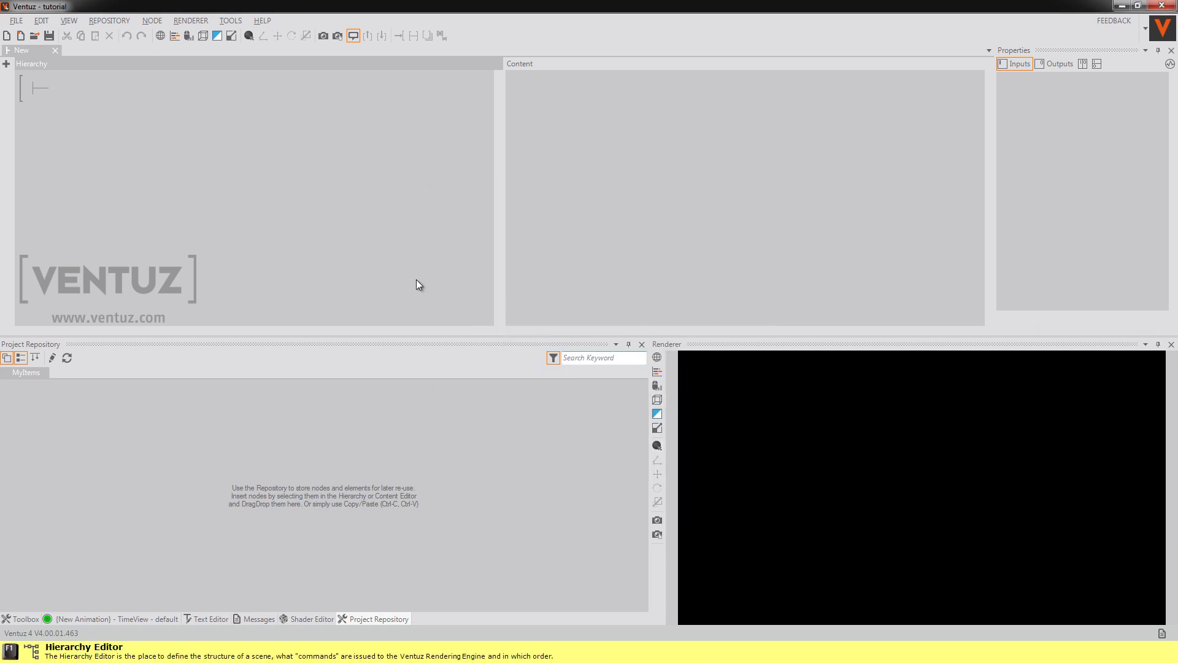
Inspect the project's Movies, Textures, Geometries and Images folders in Explorer, then return to Ventuz.
click(251, 248)
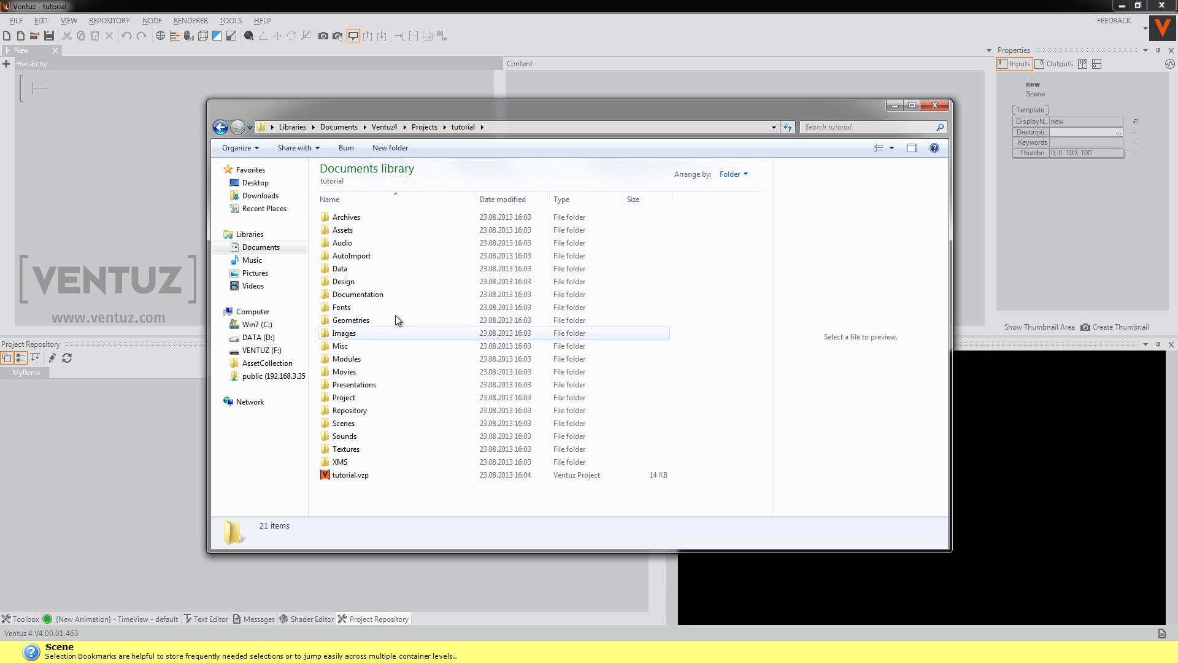
click(363, 369)
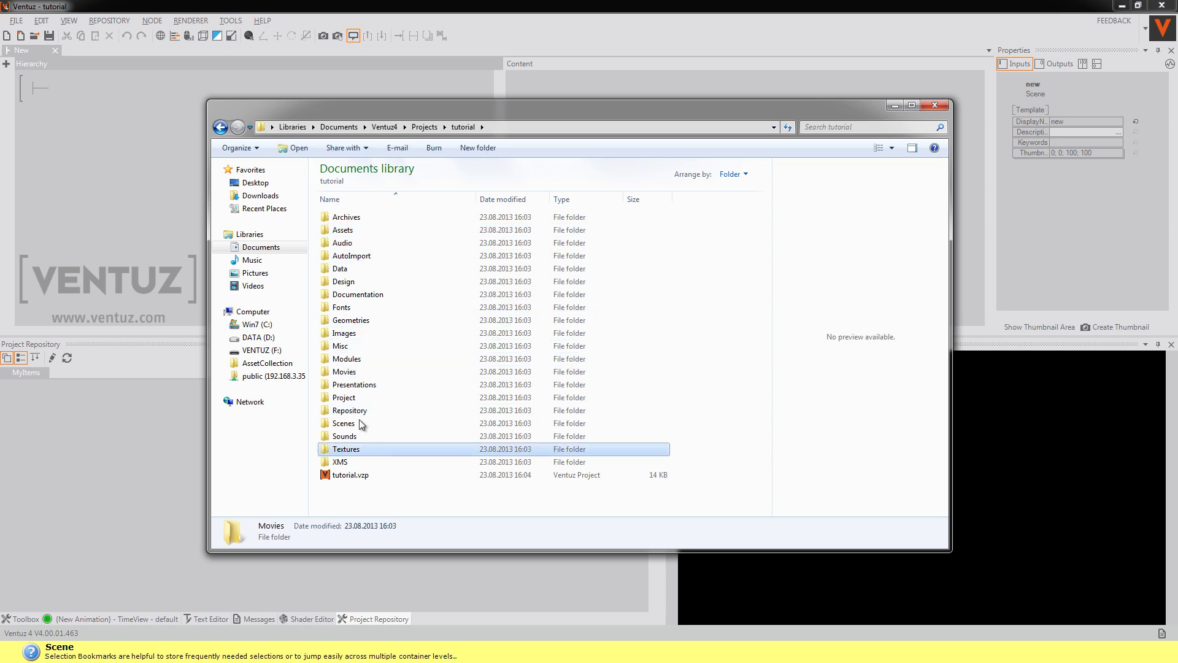
click(366, 448)
click(430, 319)
click(473, 333)
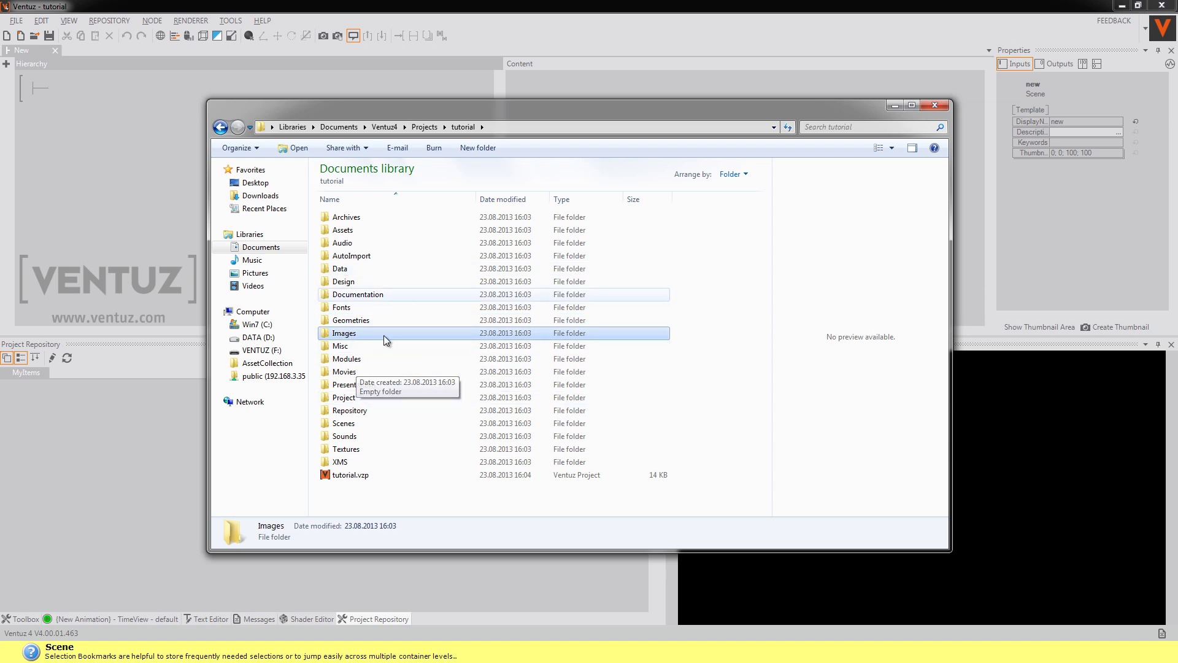
click(692, 338)
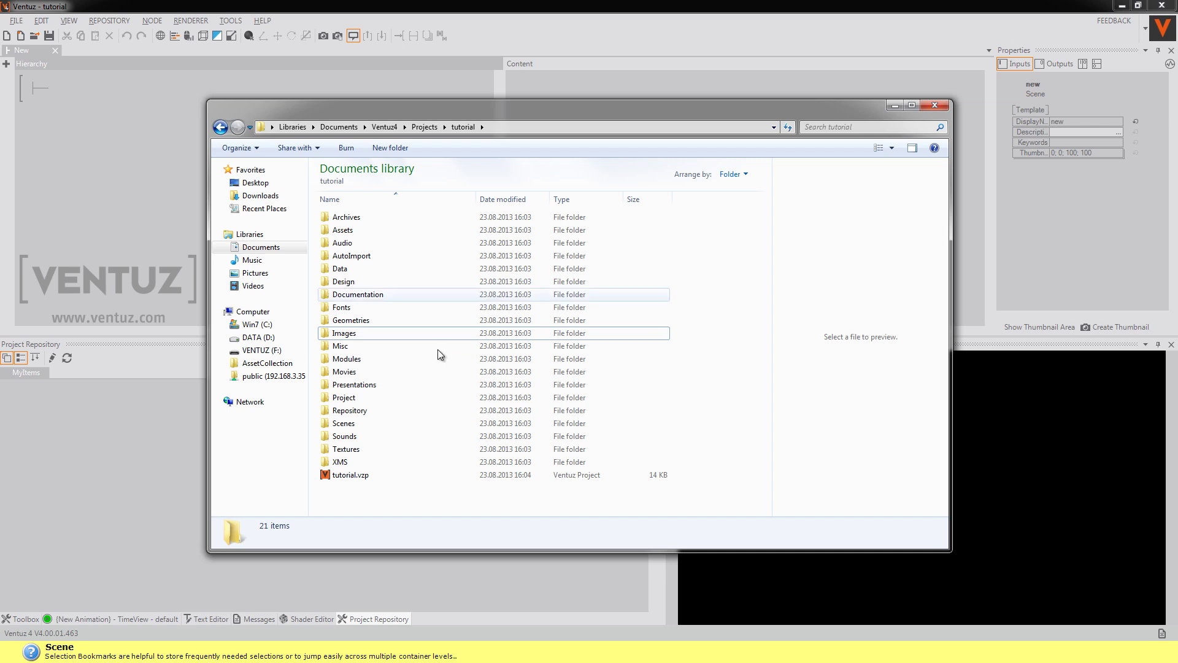
click(697, 54)
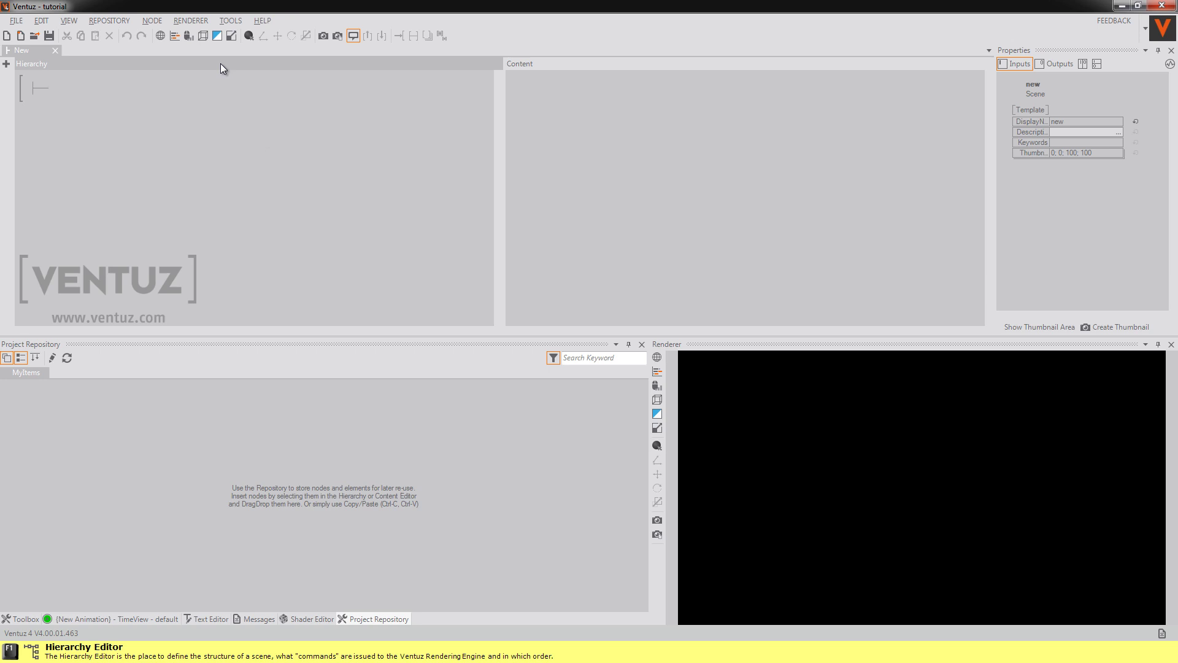
In Designer Options, review the autosave interval, then view the Alphabetical Fast Toolbox setting.
click(231, 20)
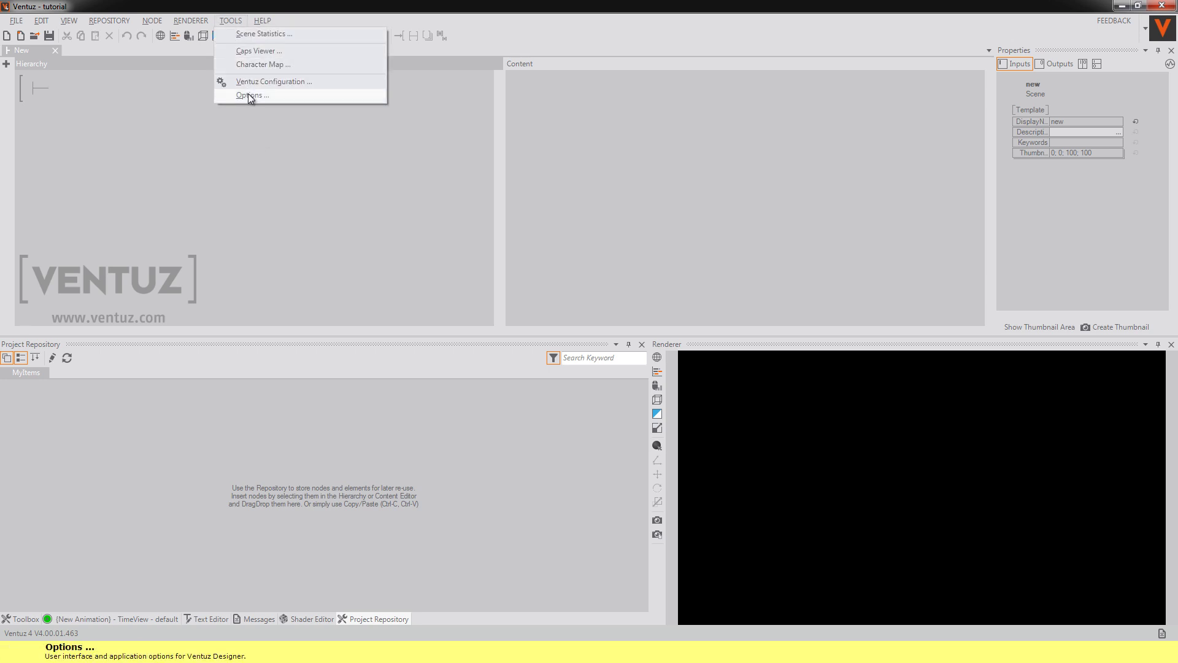
click(250, 96)
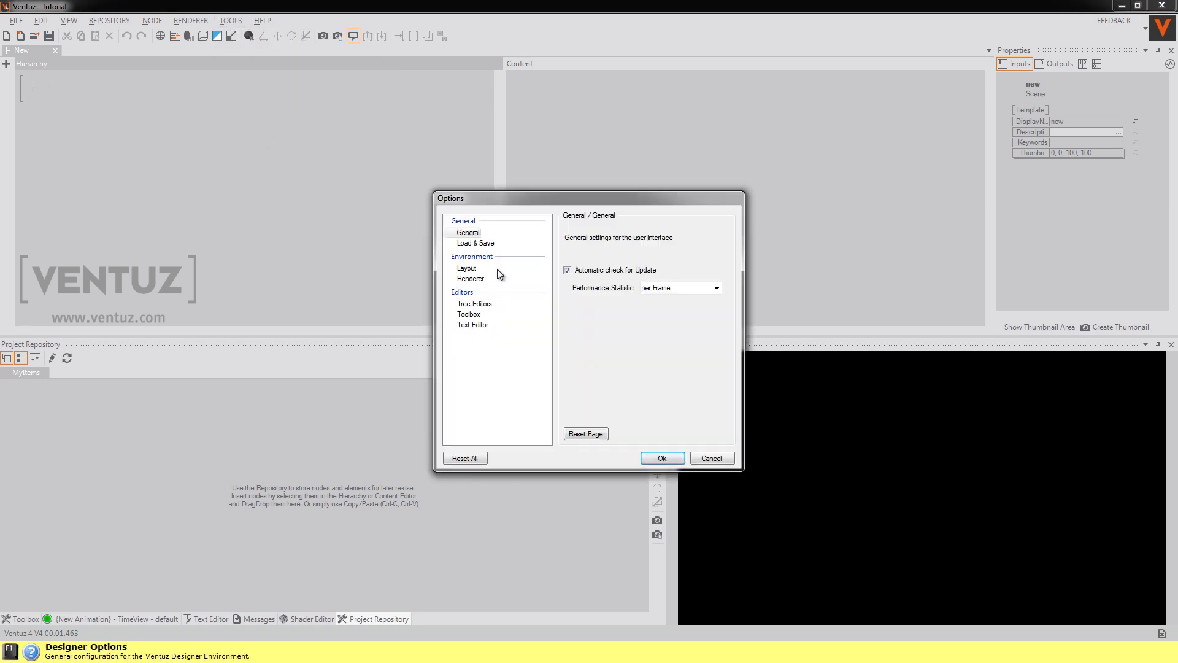
click(476, 243)
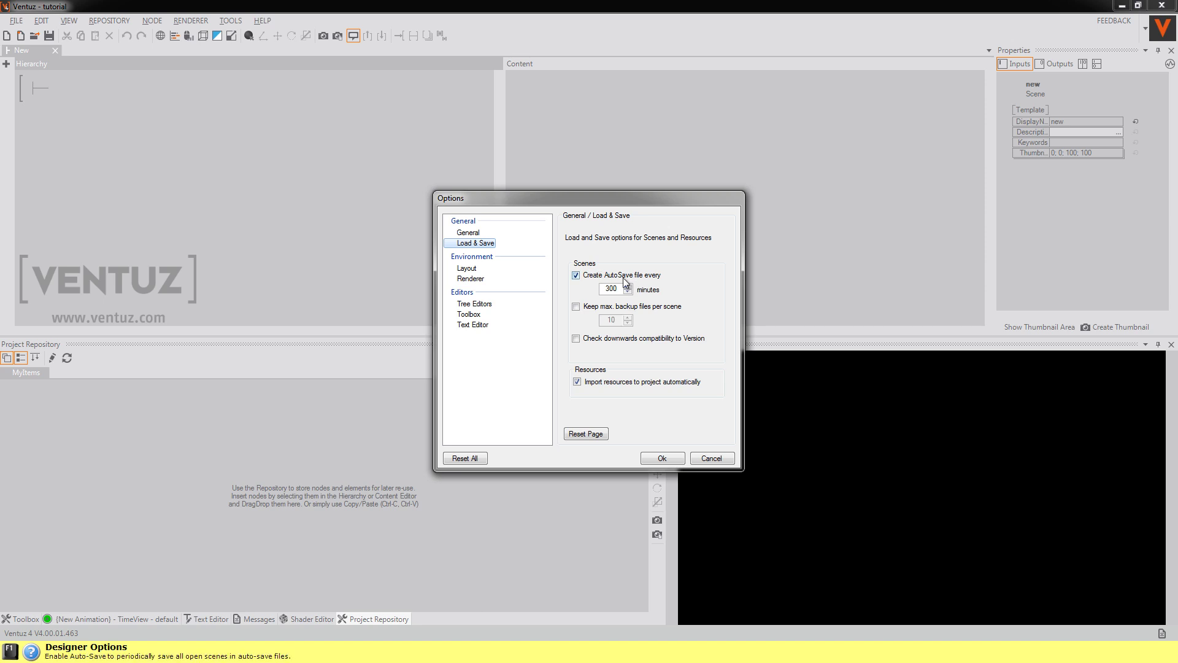
click(611, 289)
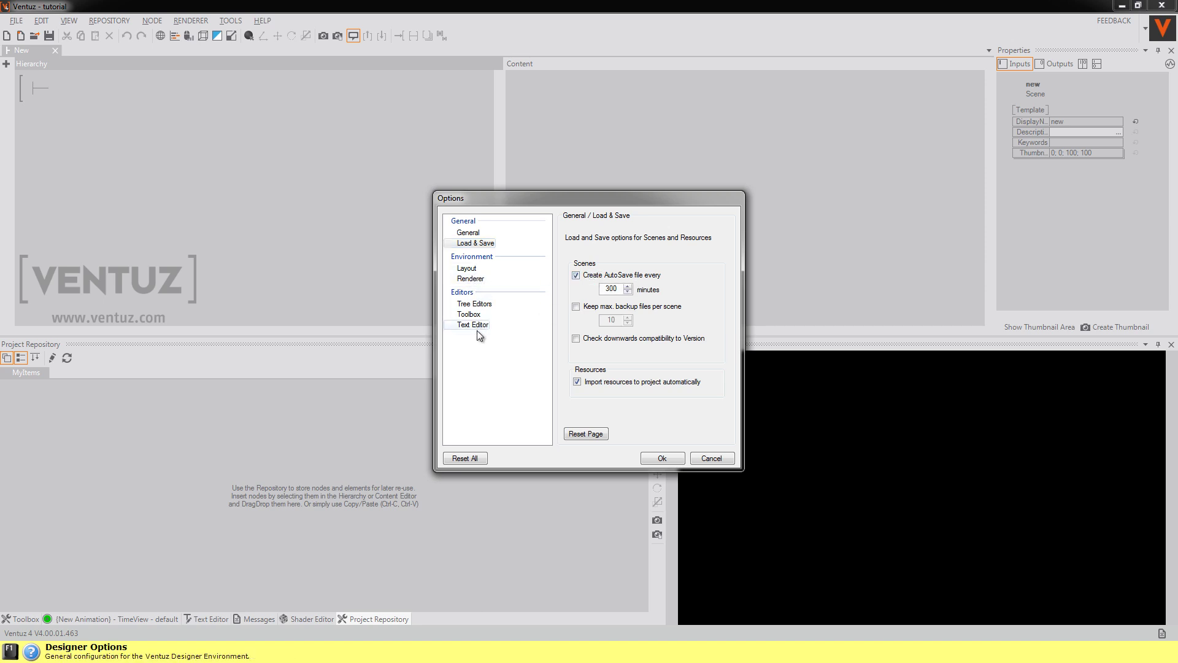
click(471, 315)
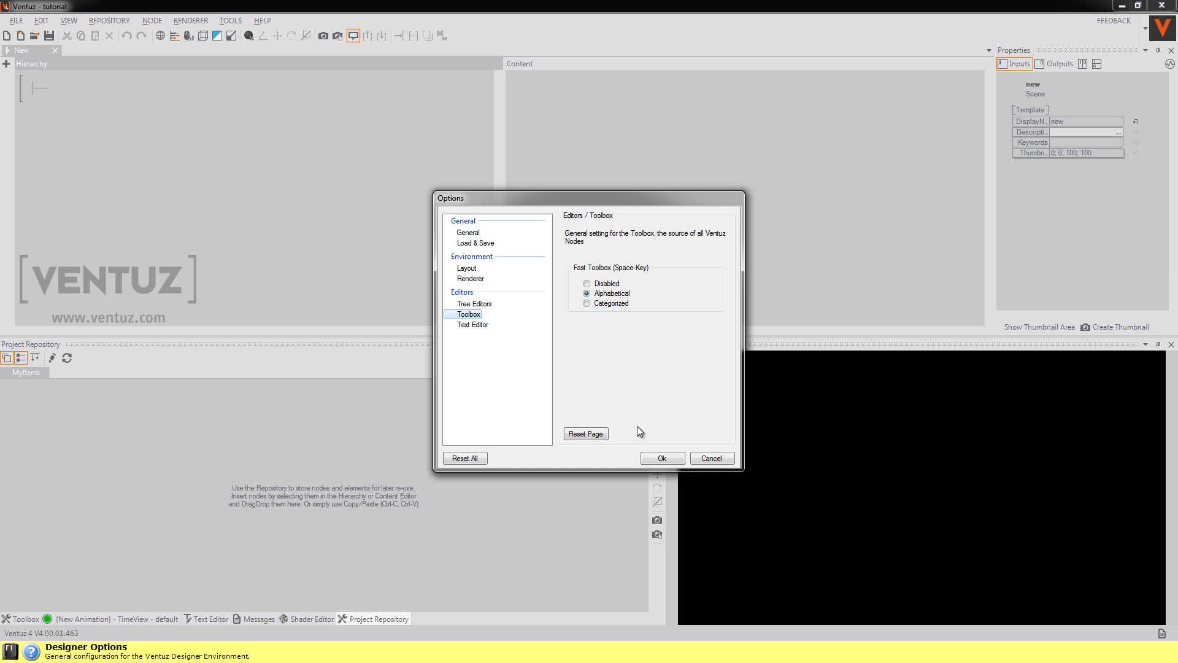
Close Options and add a Mover node by searching 'mov' in the Fast Toolbox.
click(660, 459)
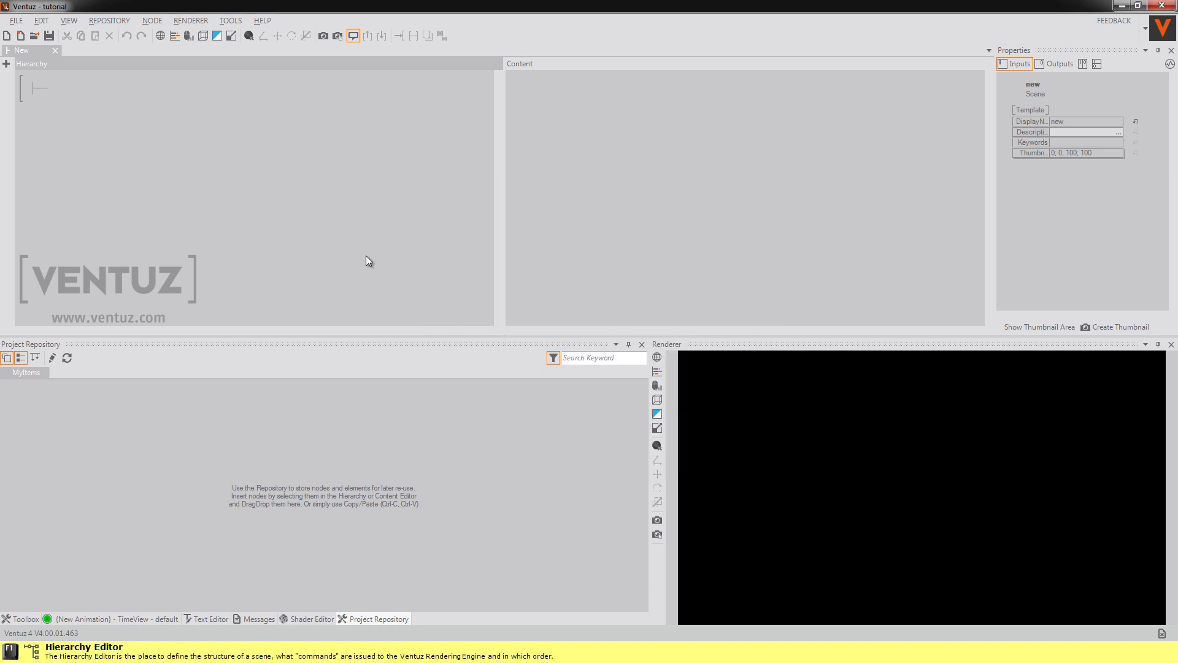
key(space)
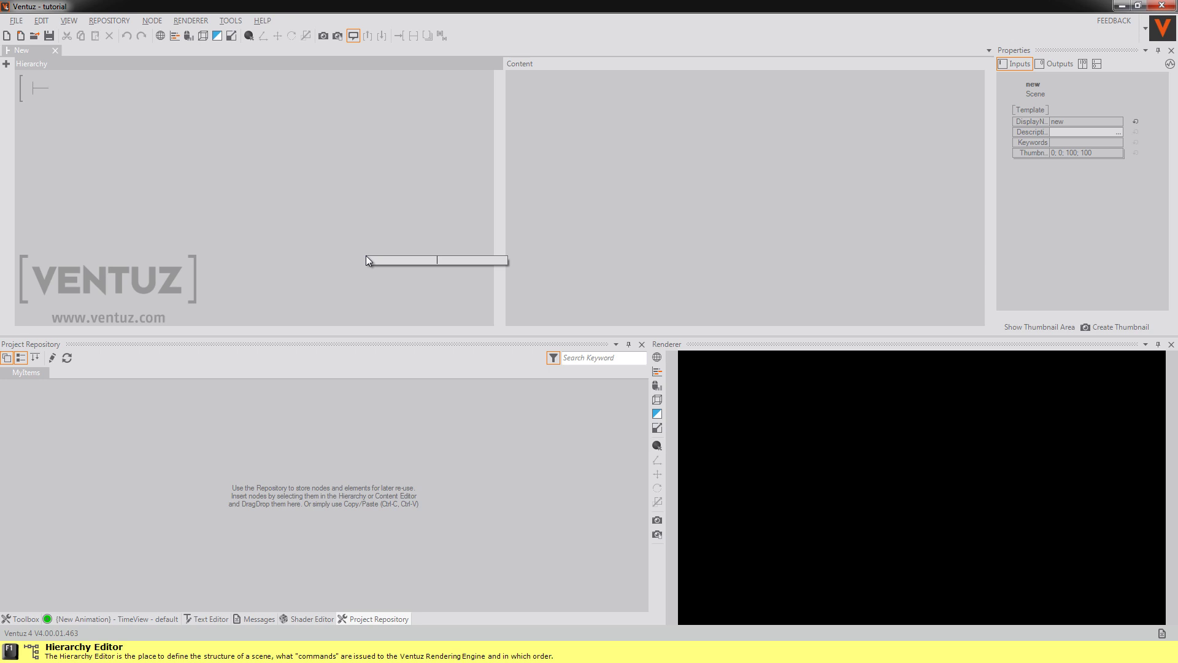
text(mov)
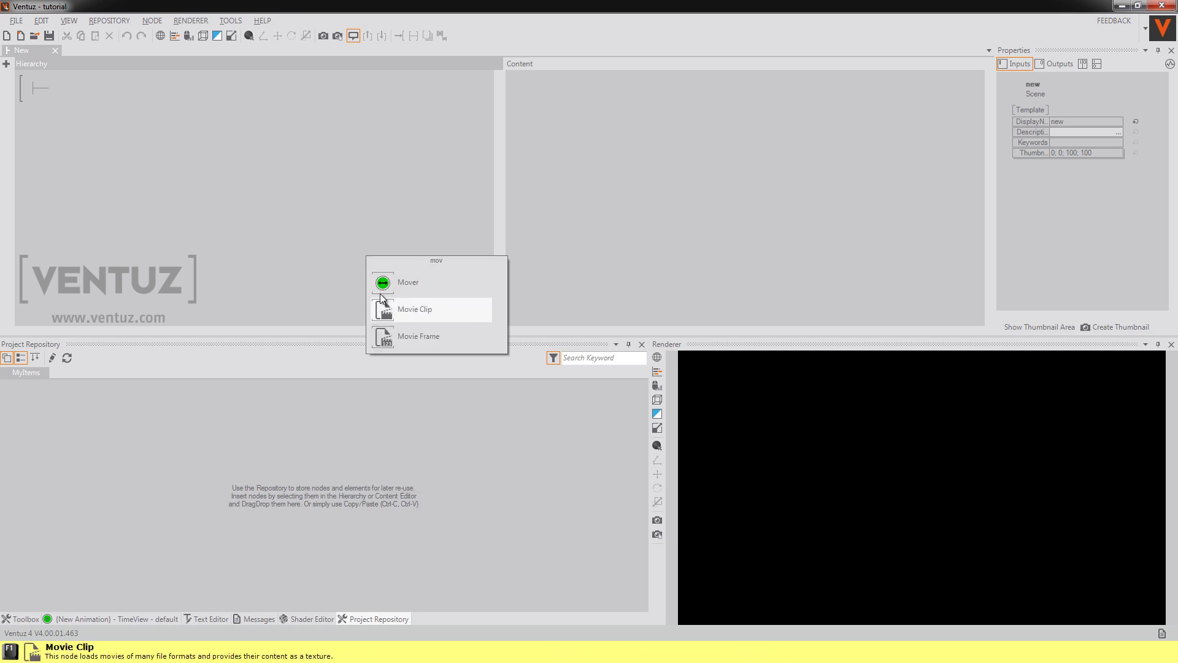
key(Return)
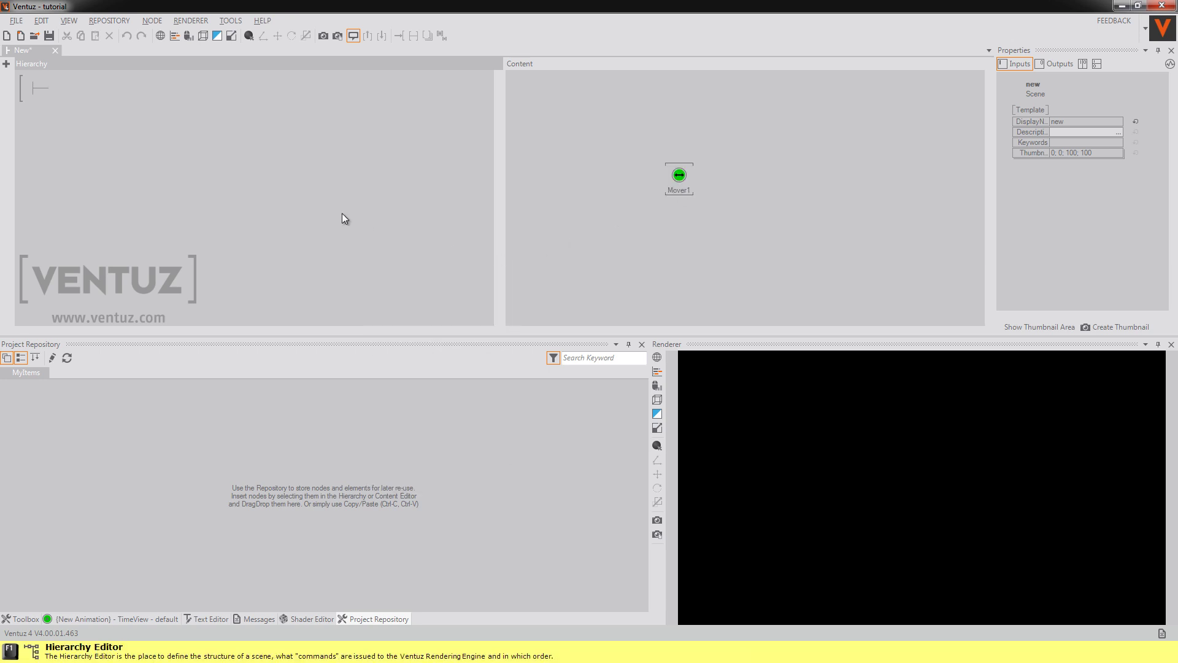
Search 'cube' in the Fast Toolbox and pick the Cube node.
double_click(341, 212)
text(cube)
key(Return)
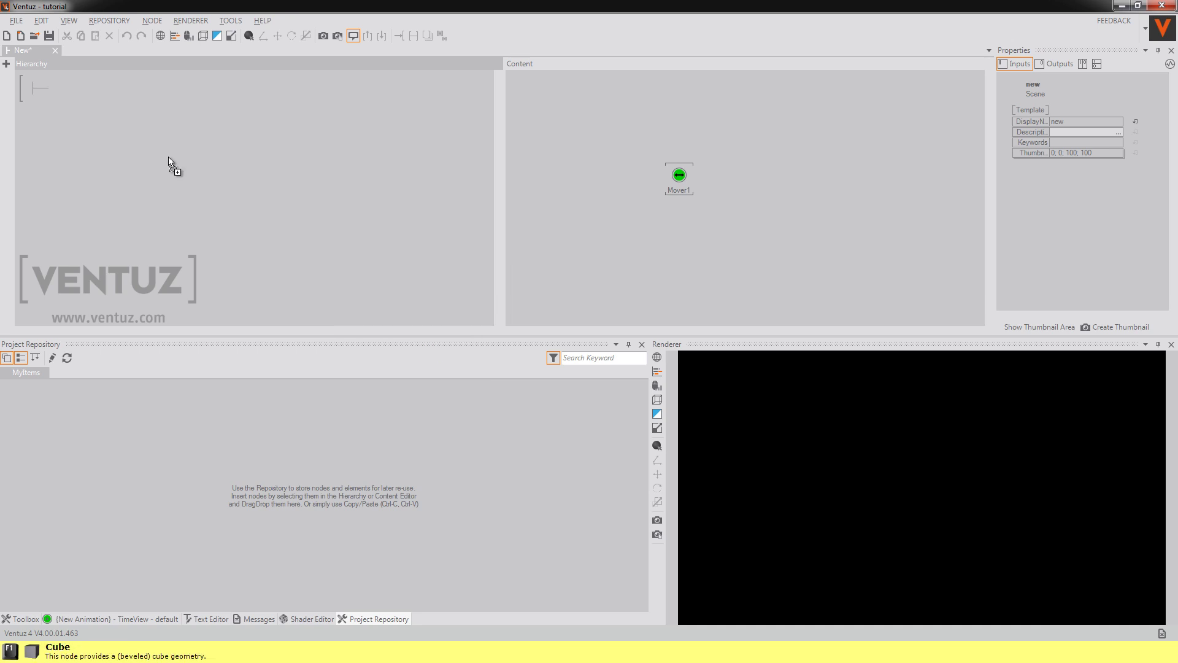
Place Cube1 in the hierarchy and switch the Fast Toolbox to Categorized mode.
click(45, 91)
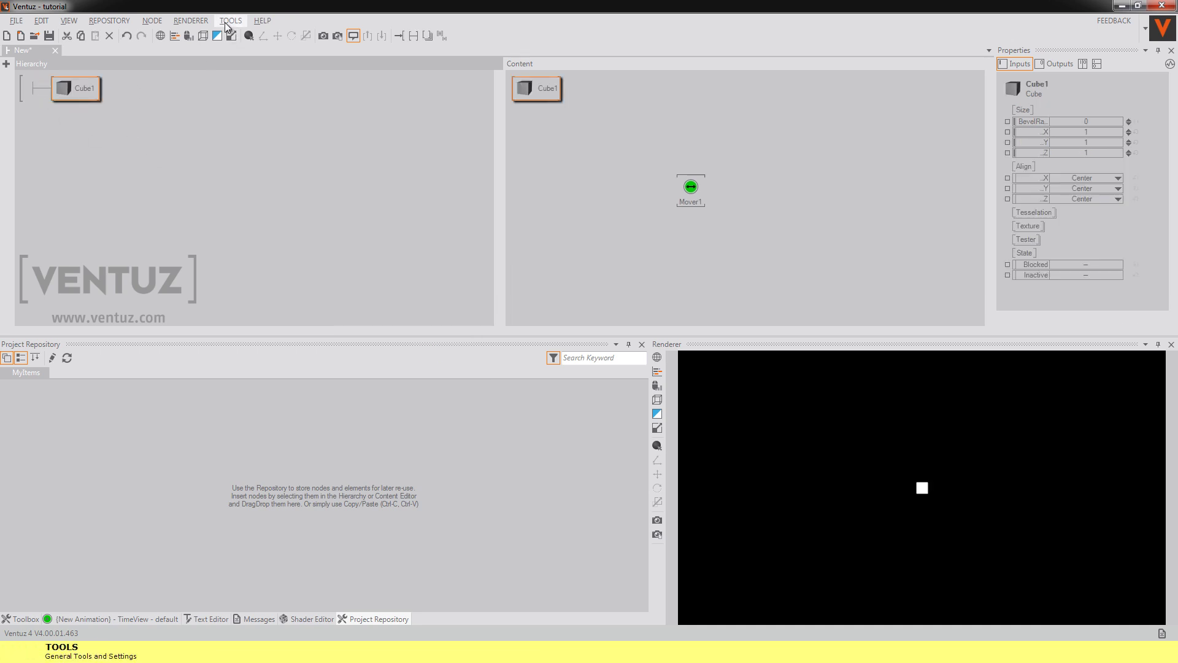
click(231, 20)
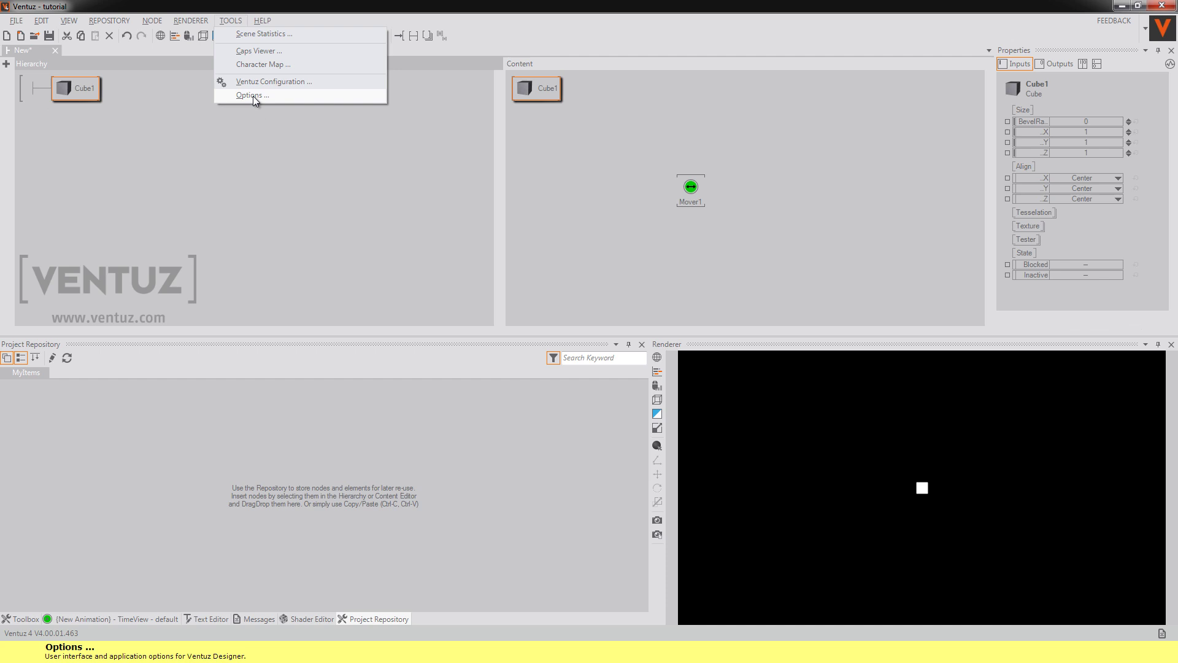
click(253, 96)
click(469, 314)
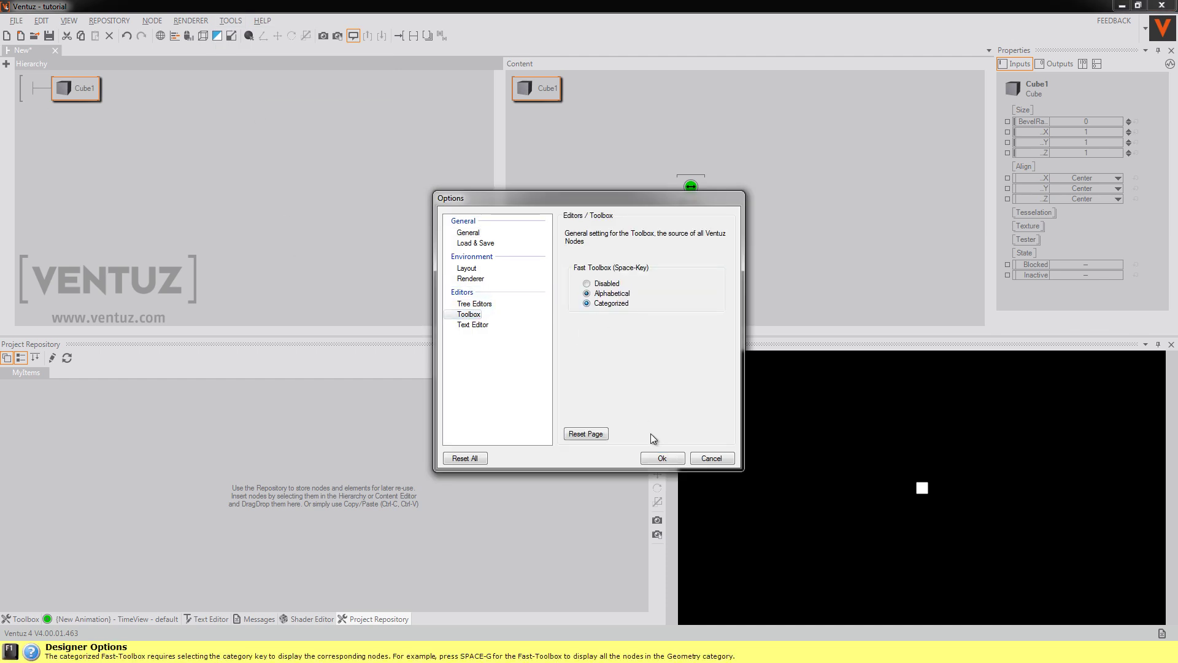
click(662, 458)
Add a Rectangle from the Fast Toolbox's Geometry category as Rect1 below Cube1.
click(341, 231)
key(space)
key(g)
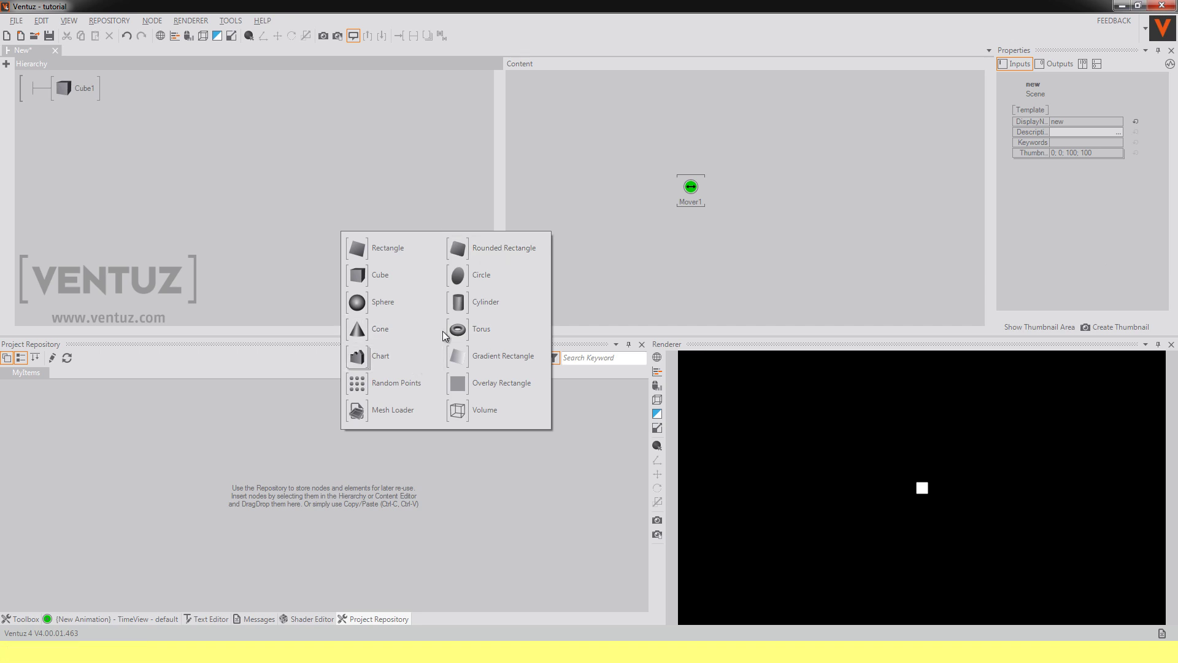
drag(388, 249, 93, 120)
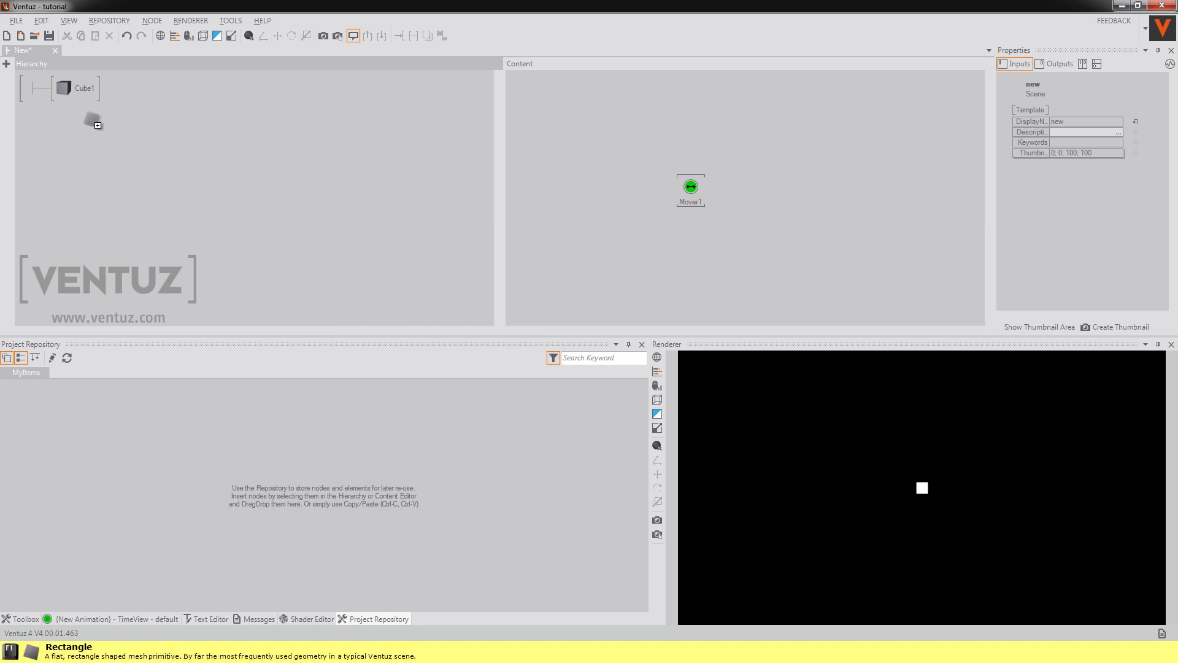
click(93, 120)
click(163, 219)
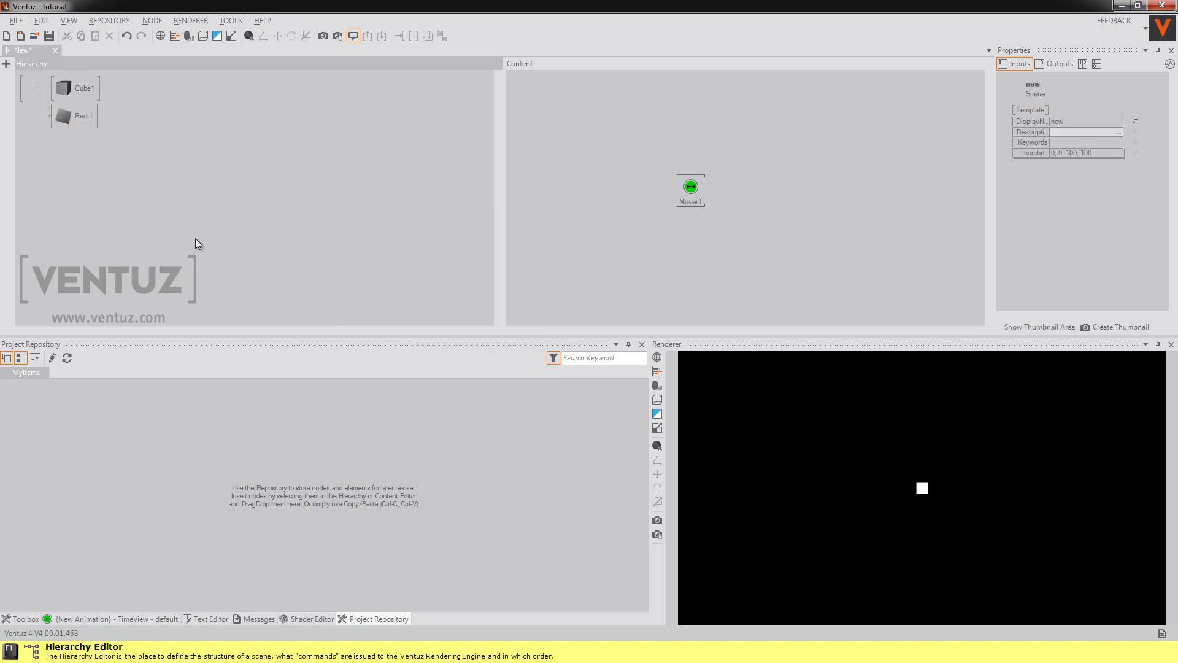
Show the Toolbox panel's Animation nodes and make the Hierarchy editor active.
click(27, 620)
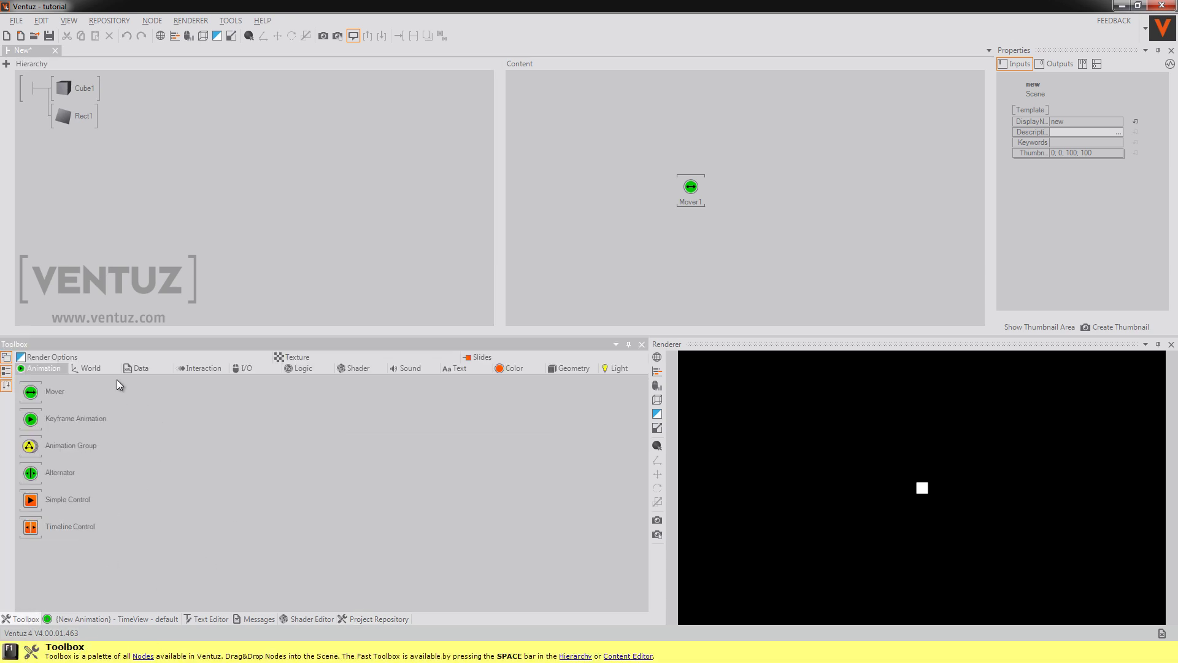
scroll(157, 367, down, 4)
click(52, 369)
click(348, 247)
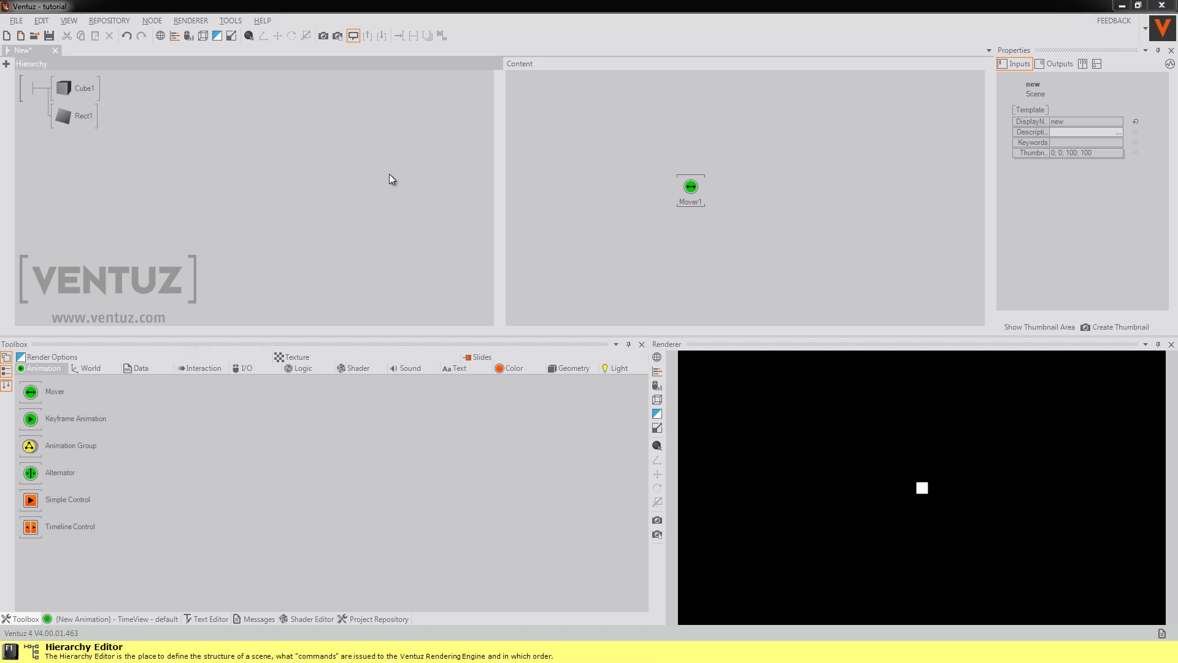
Open the Ventuz help, search 'shortcuts' and view Content Editor Shortcuts.
click(263, 20)
click(277, 34)
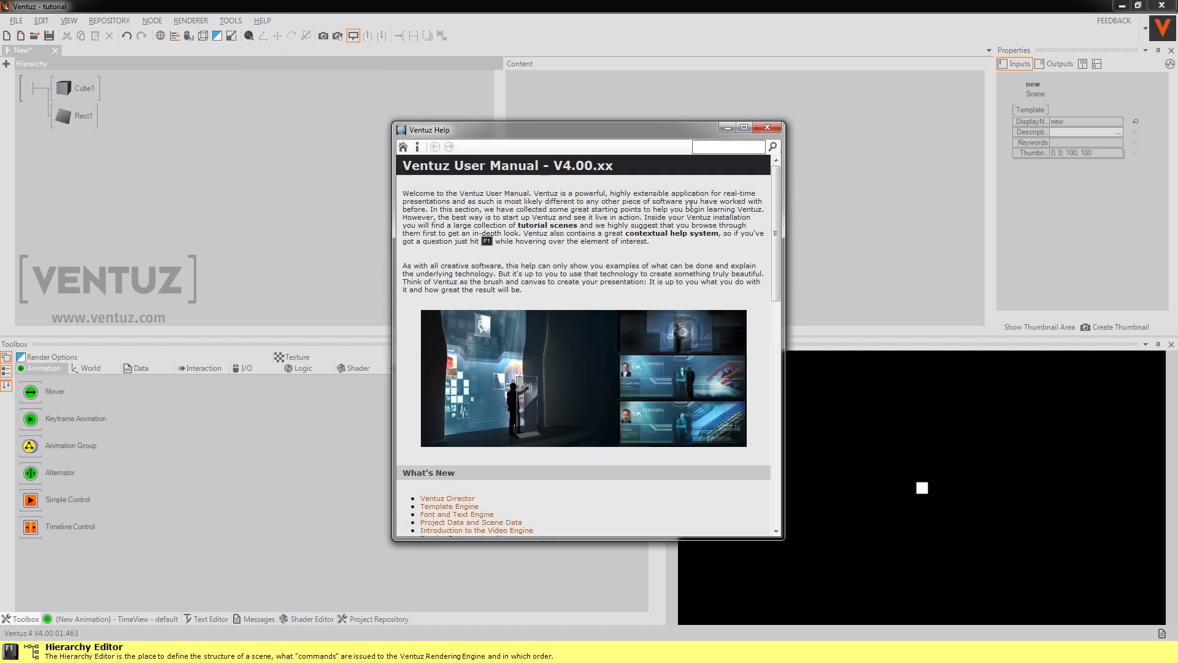
click(714, 148)
text(shortcuts)
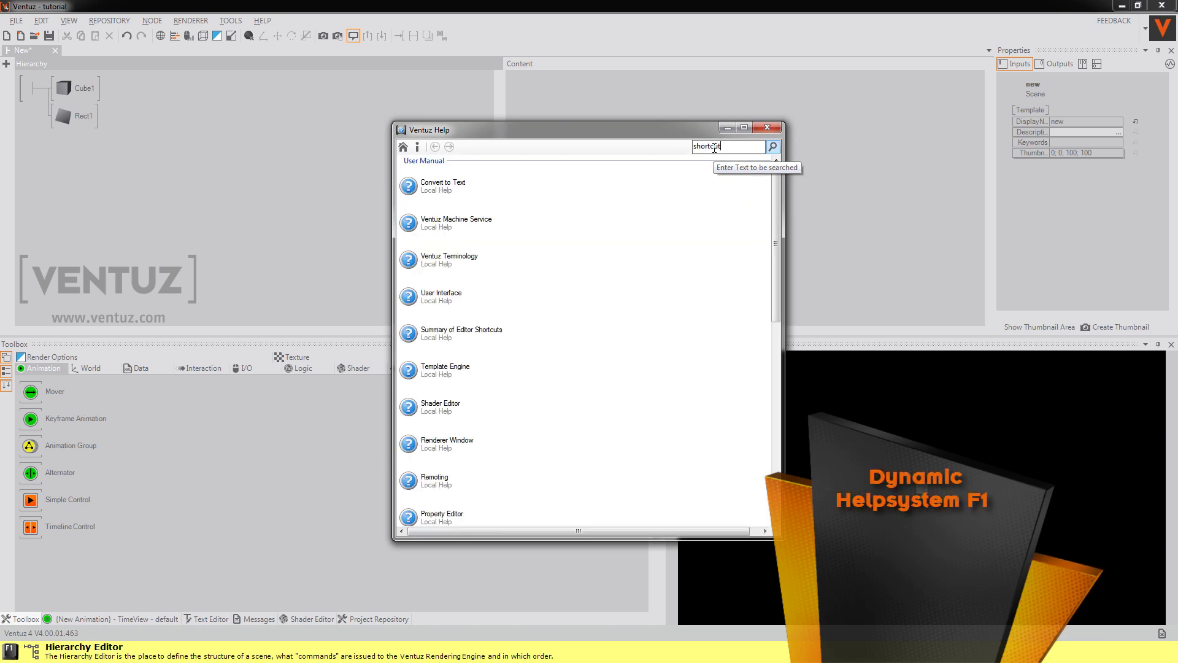
click(571, 194)
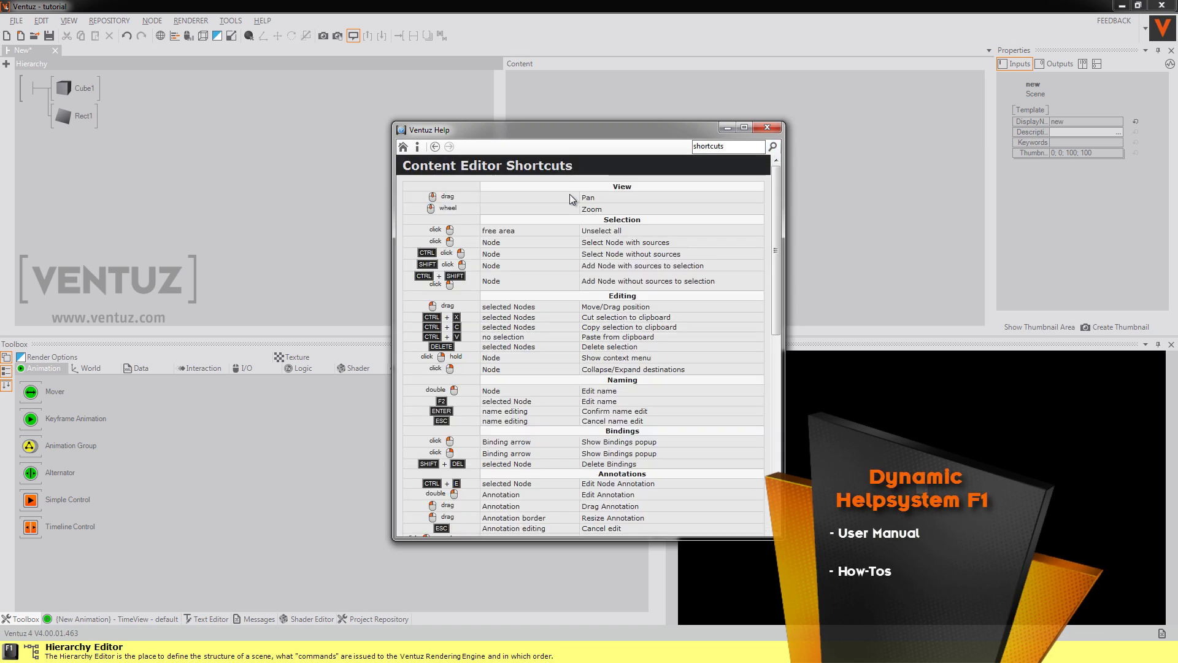
View the Hierarchy Editor Shortcuts page and return to the search results.
click(771, 147)
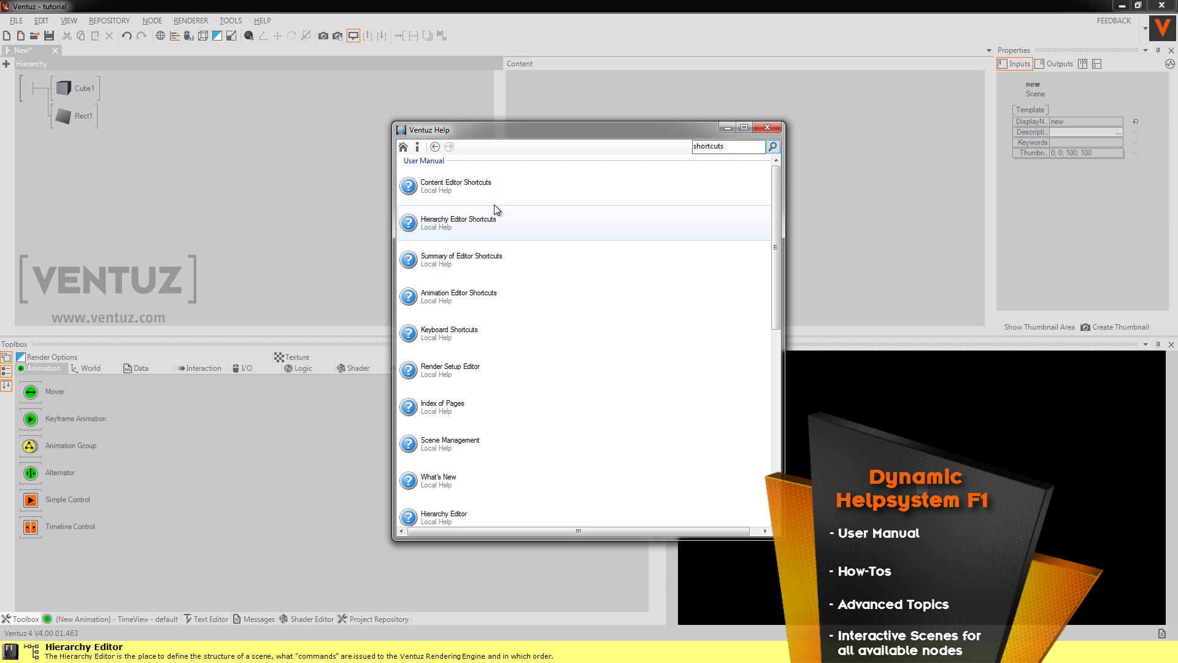
click(484, 219)
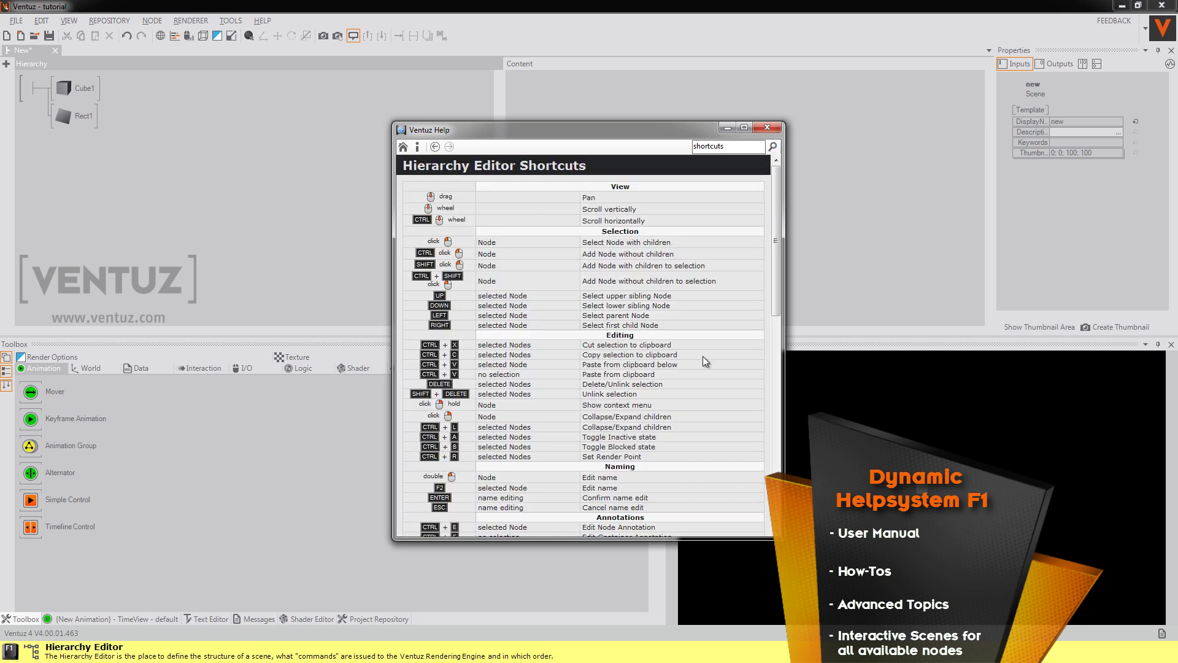
click(775, 149)
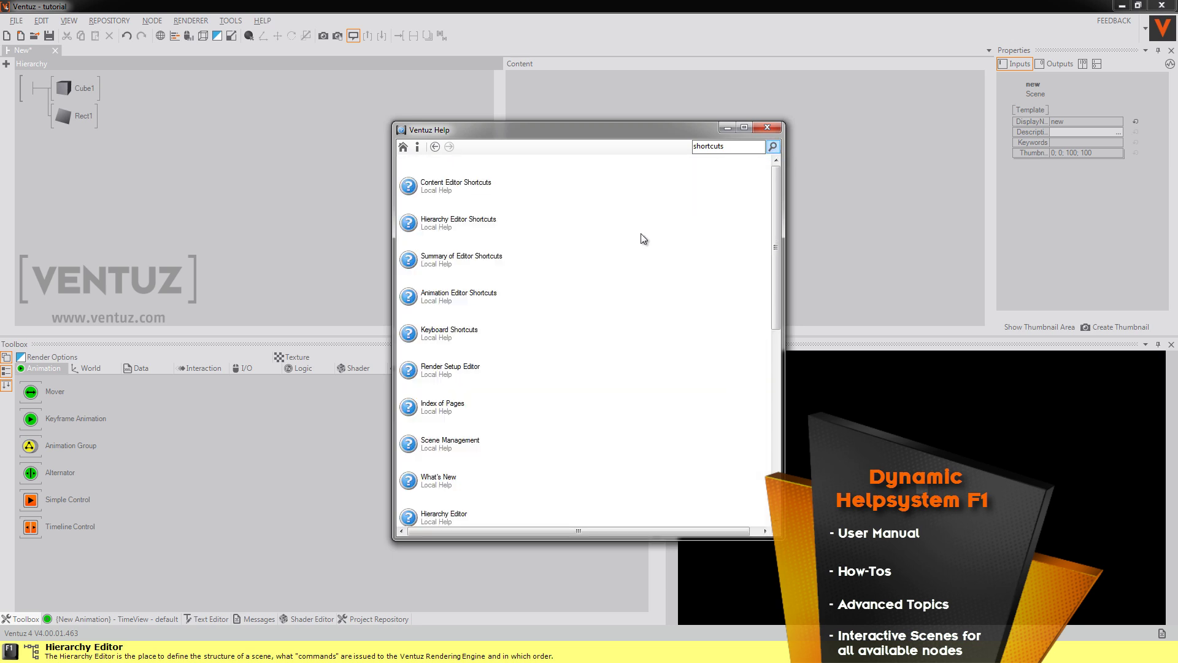
From the help Home page, open HowTos and the Creating a Mirror Reflection how-to.
click(403, 146)
scroll(593, 259, down, 5)
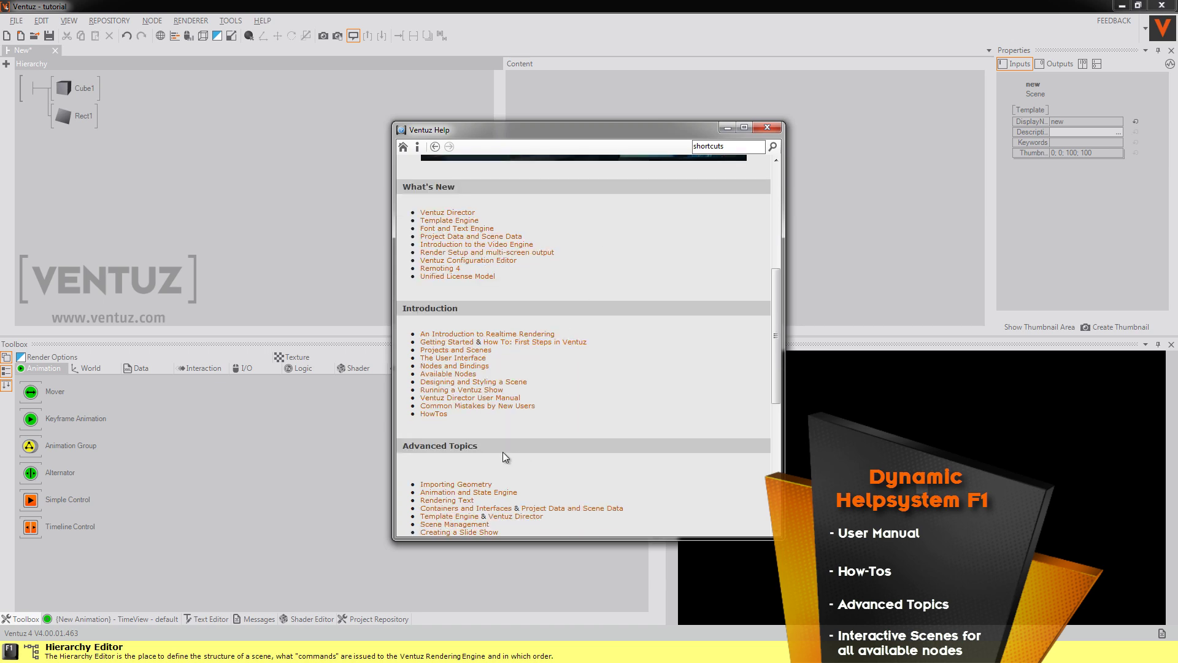
click(434, 414)
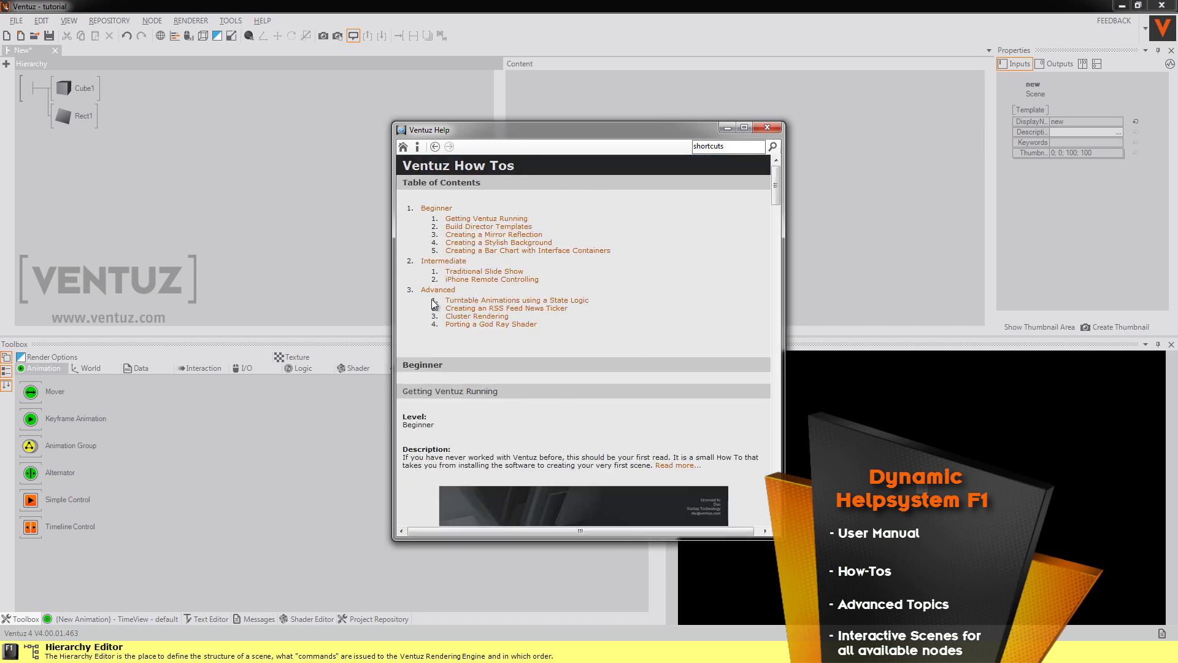
scroll(622, 359, down, 6)
scroll(622, 360, up, 6)
click(509, 233)
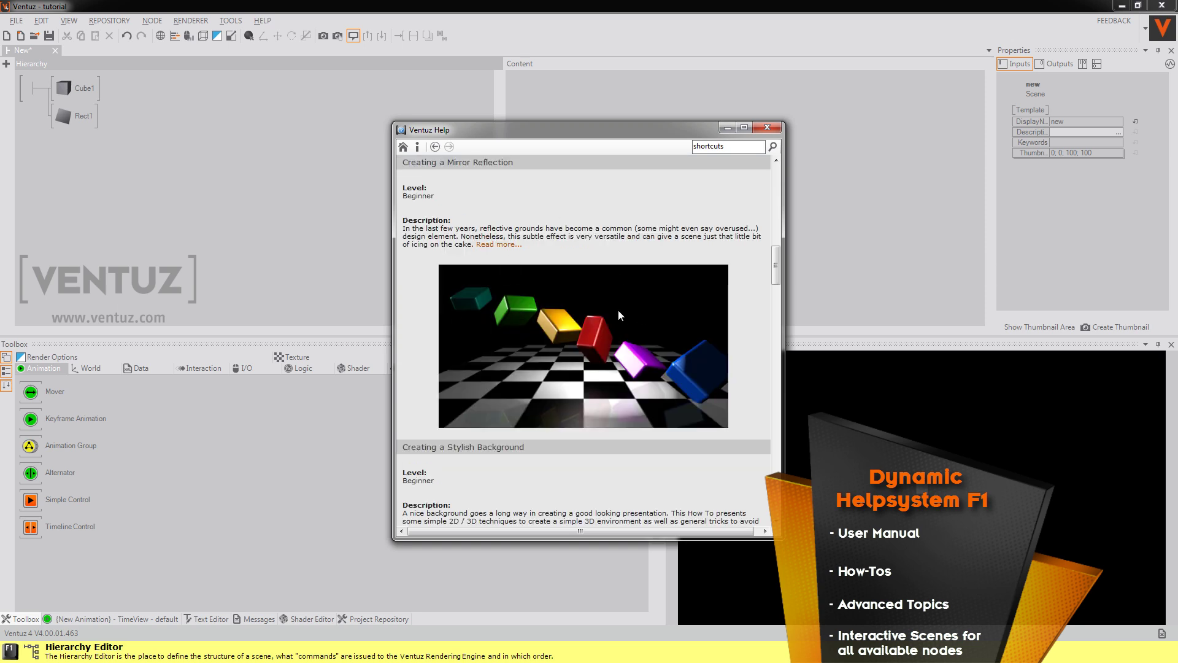
Return to the manual's start page and scroll down to the Appendix section.
click(404, 147)
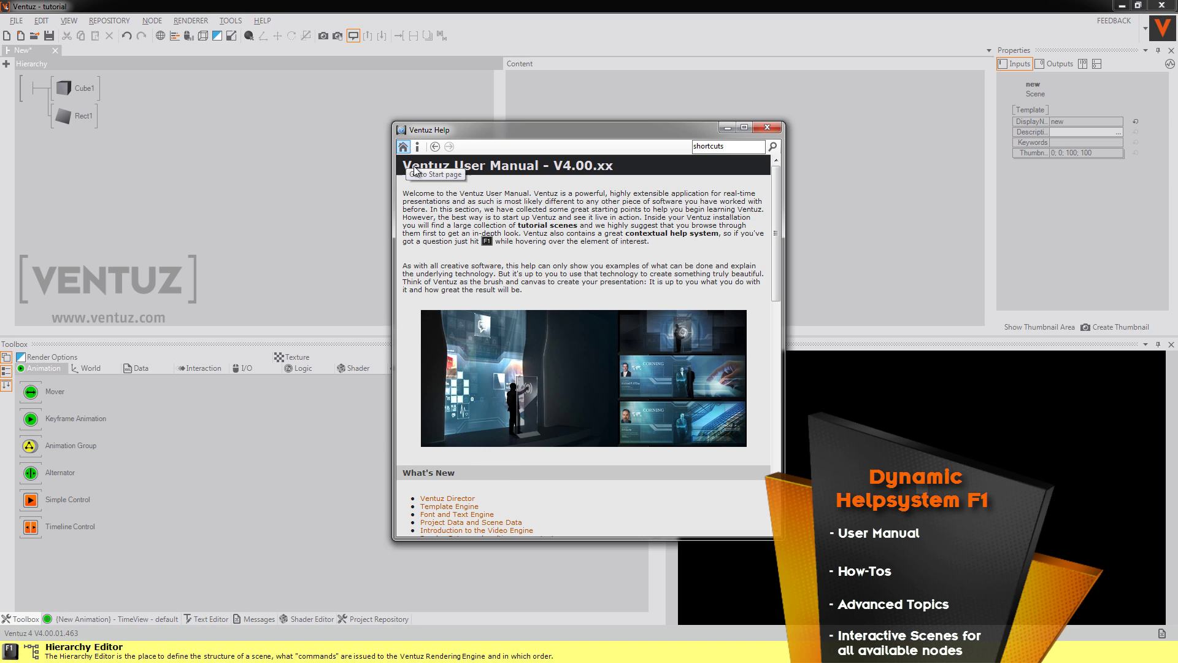
scroll(616, 296, down, 6)
scroll(616, 296, down, 5)
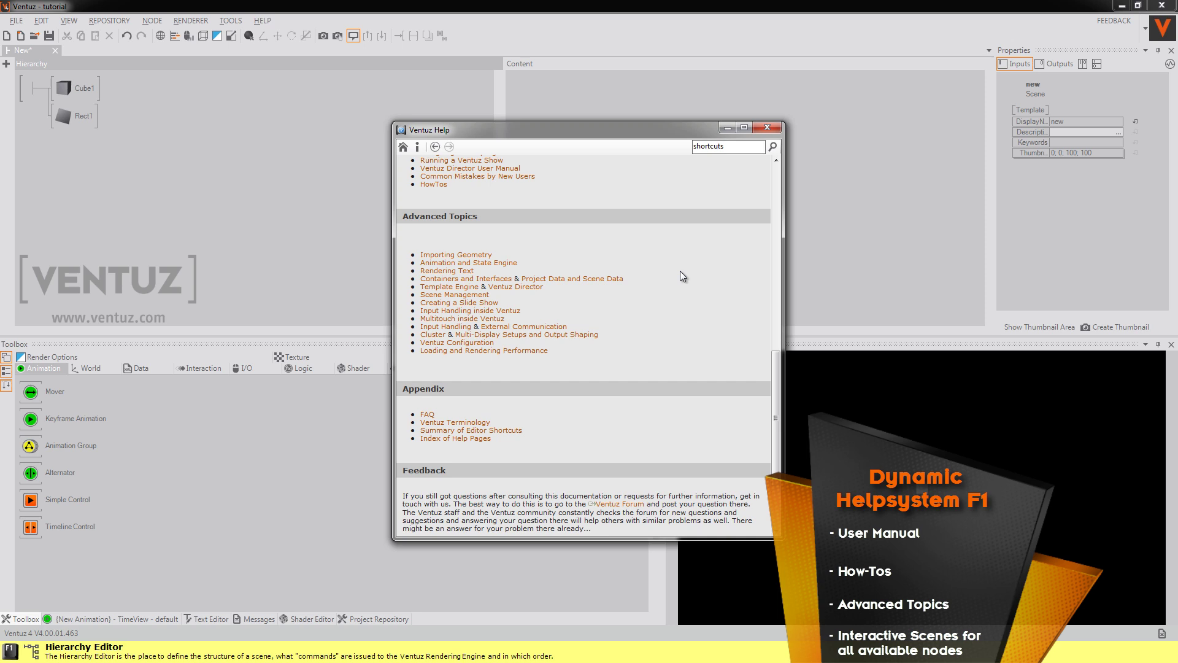
Close the Help window and open the MoverAlternator interactive example from the Mover node's F1 help.
click(767, 127)
click(40, 402)
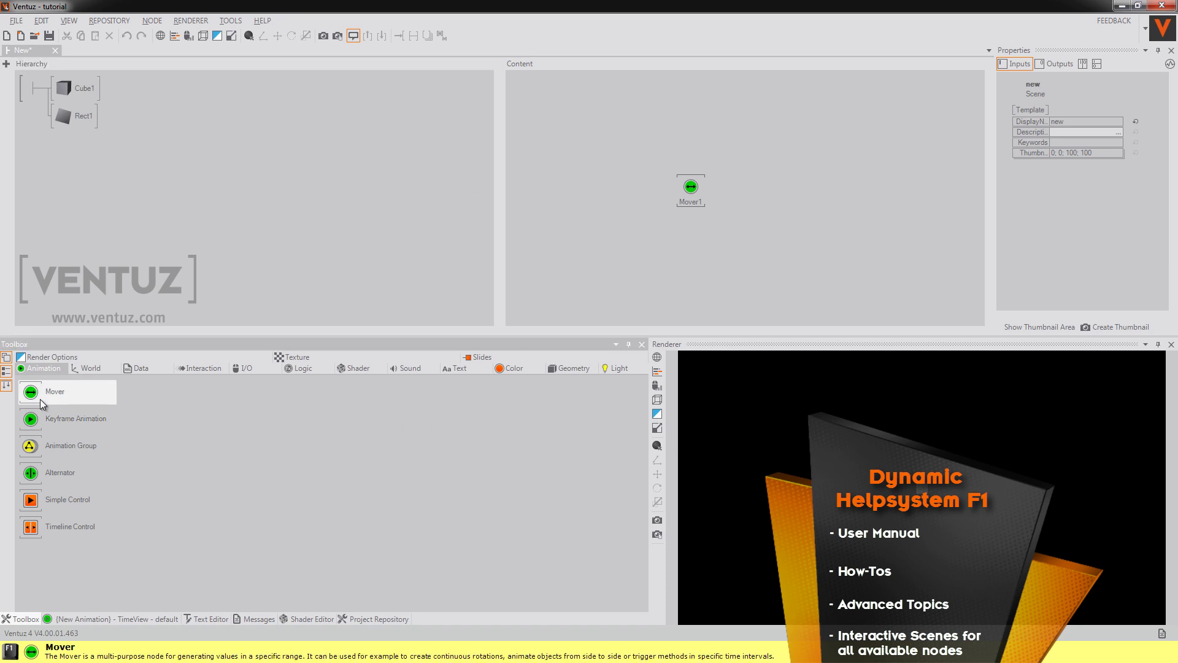
key(F1)
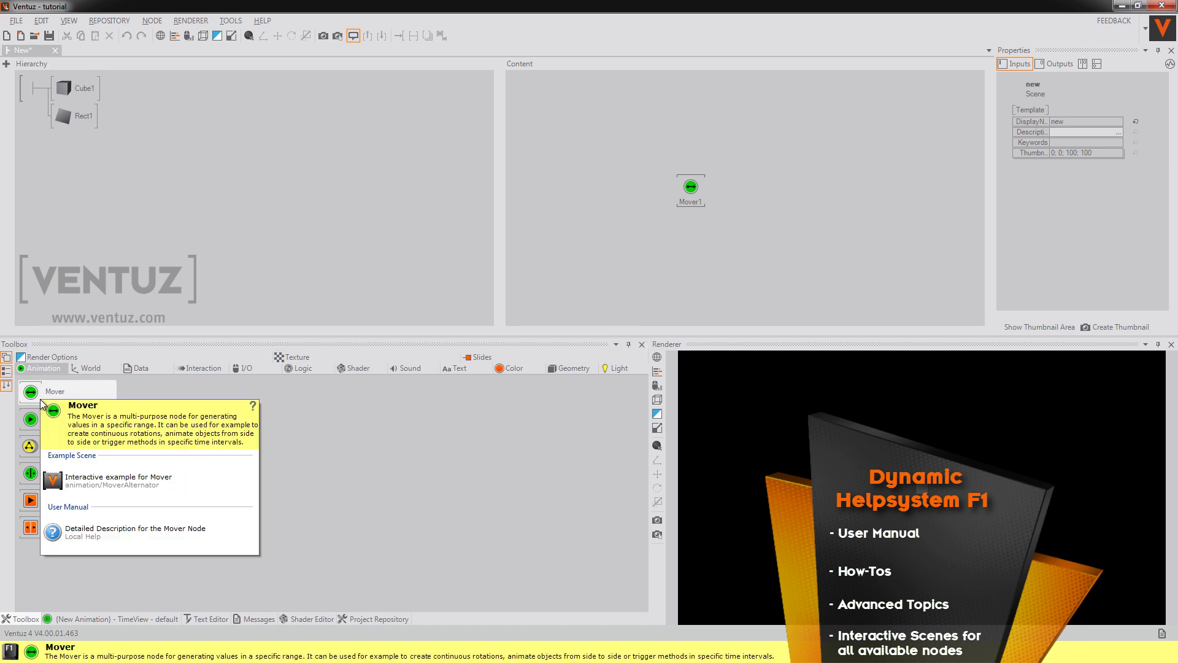
click(140, 485)
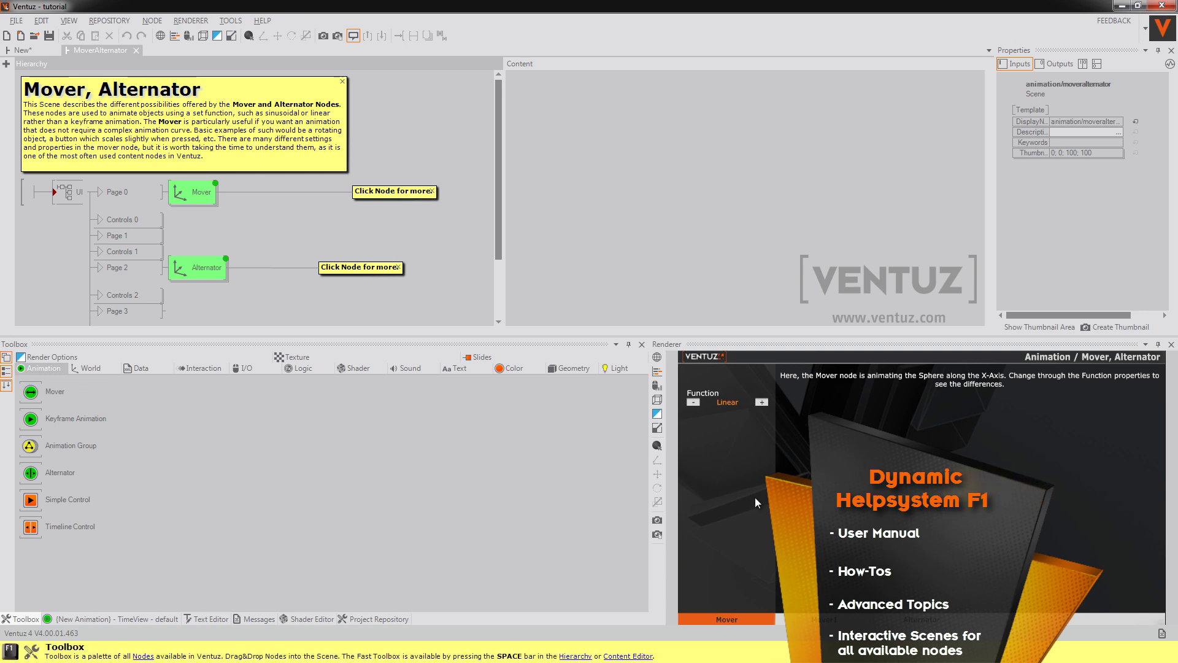
Close the MoverAlternator tab to return to the New* scene with Cube1, Rect1 and Mover1.
click(139, 54)
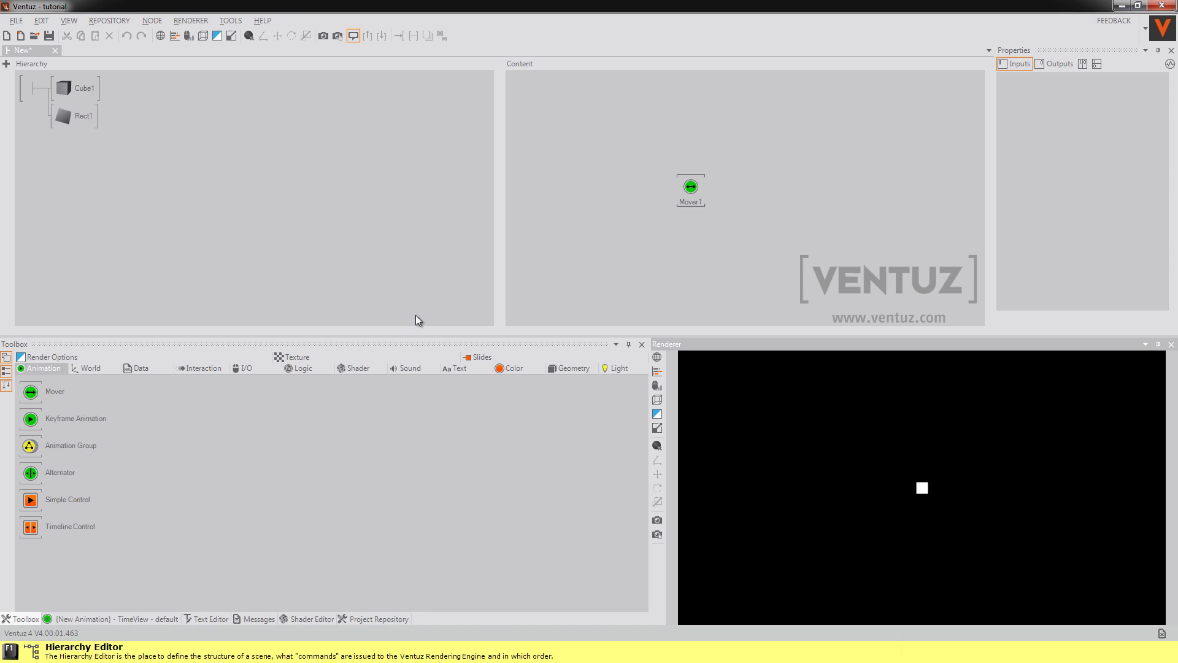